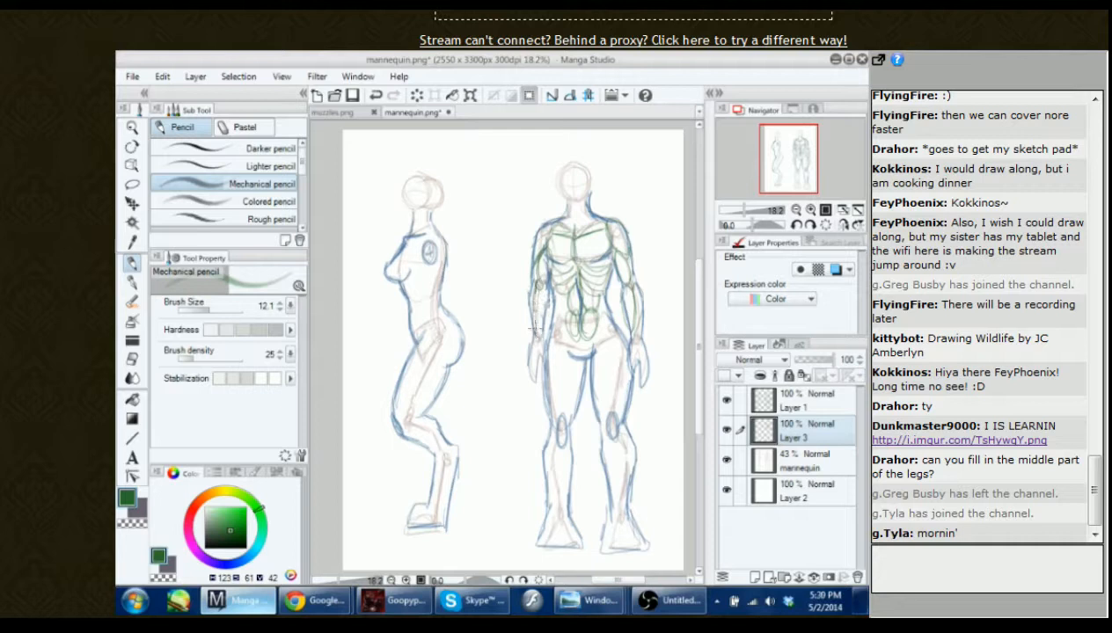
Sketch green muscle lines over the forearms, lower abdomen, hips and thigh of the front-view mannequin.
mouse_move(547, 295)
mouse_down()
mouse_move(568, 338)
mouse_move(547, 334)
mouse_move(605, 323)
mouse_move(614, 300)
mouse_move(582, 343)
mouse_up()
drag(607, 312, 540, 336)
drag(540, 312, 546, 336)
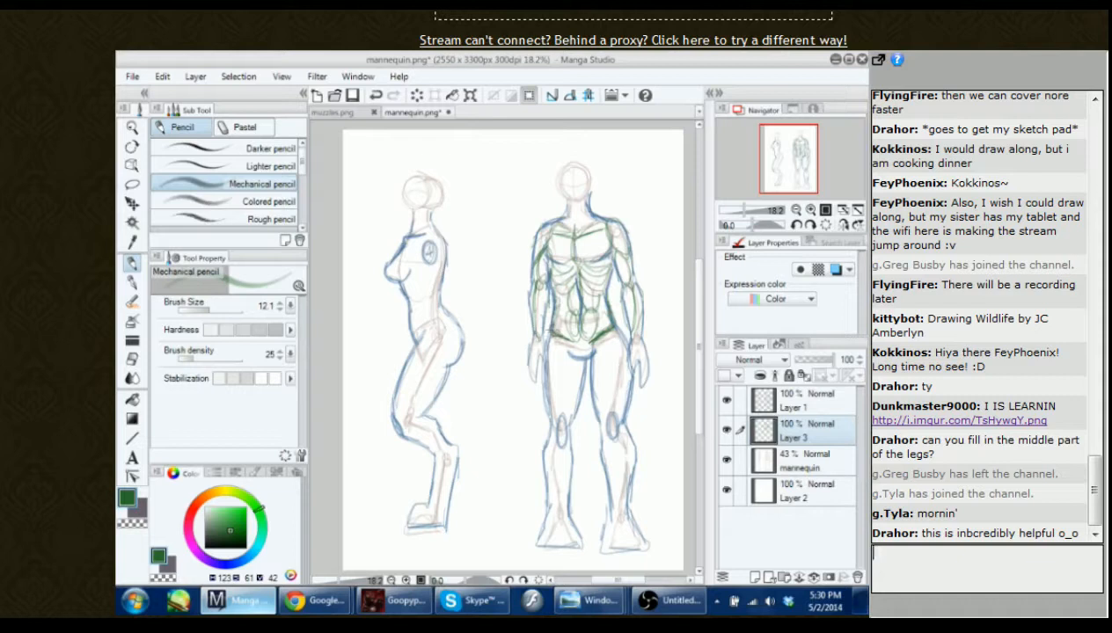
drag(596, 394, 607, 418)
mouse_move(602, 355)
mouse_down()
mouse_move(590, 406)
mouse_move(615, 334)
mouse_move(602, 422)
mouse_move(586, 361)
mouse_move(595, 429)
mouse_move(612, 417)
mouse_up()
Send the chat message "It is" and another saying the streamer covers things even my college art professor misses.
text(It is)
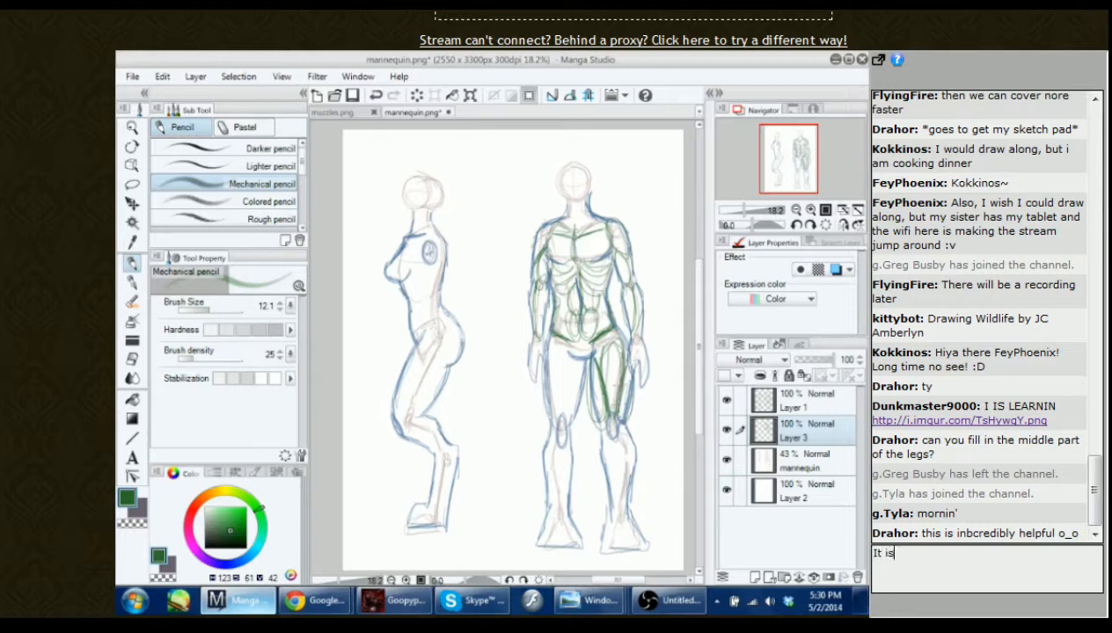
key(Return)
text(Farore cov)
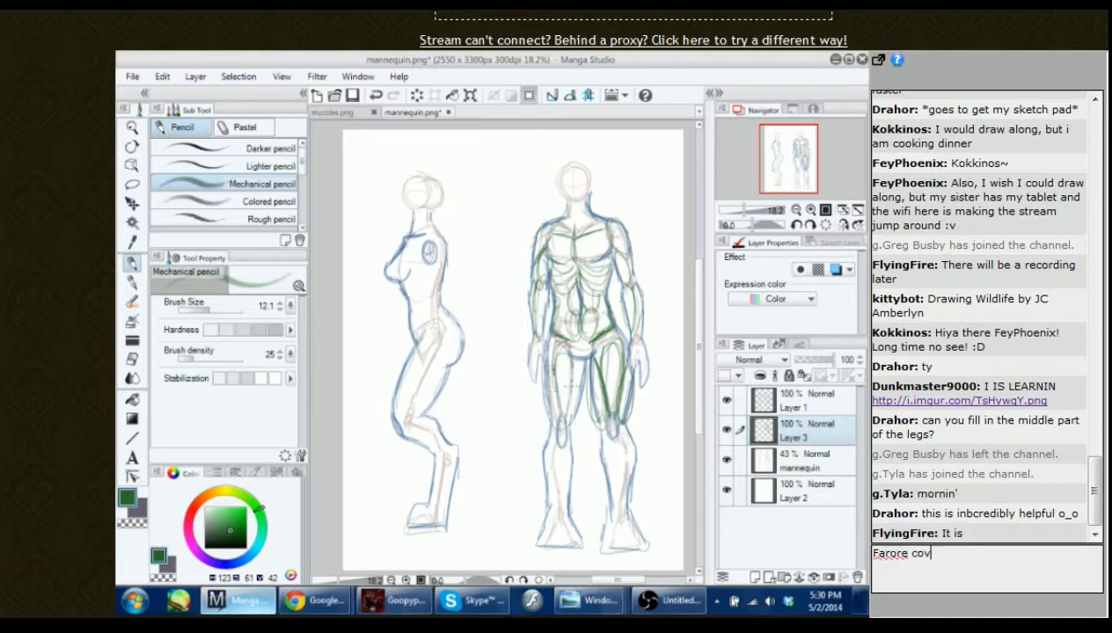
text(ers things )
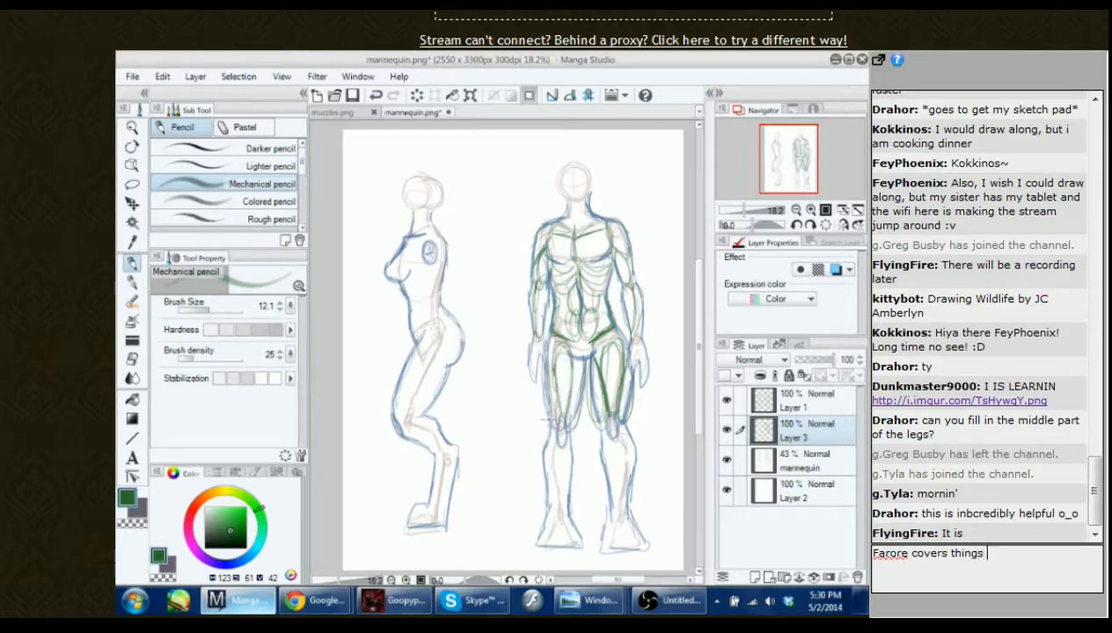
text(even my c)
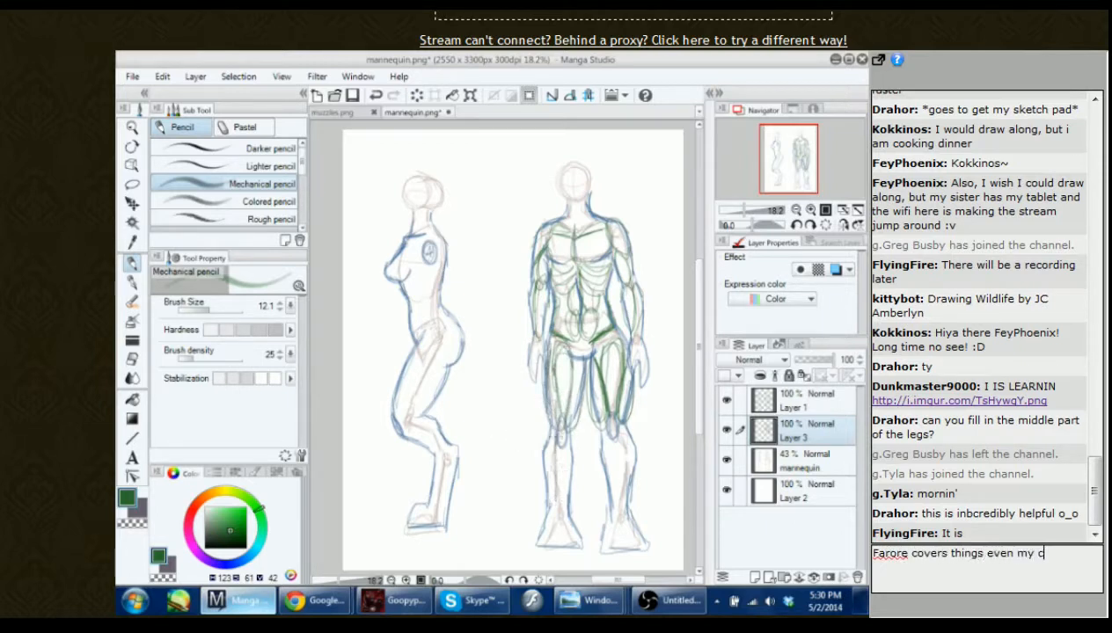
text(ollege art)
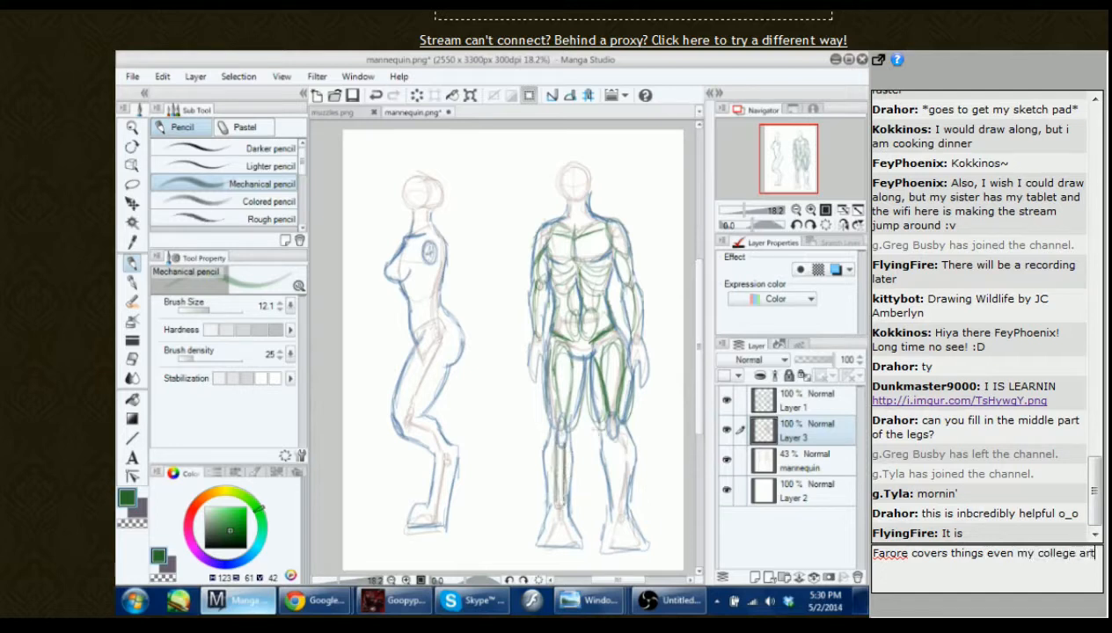
text( profes)
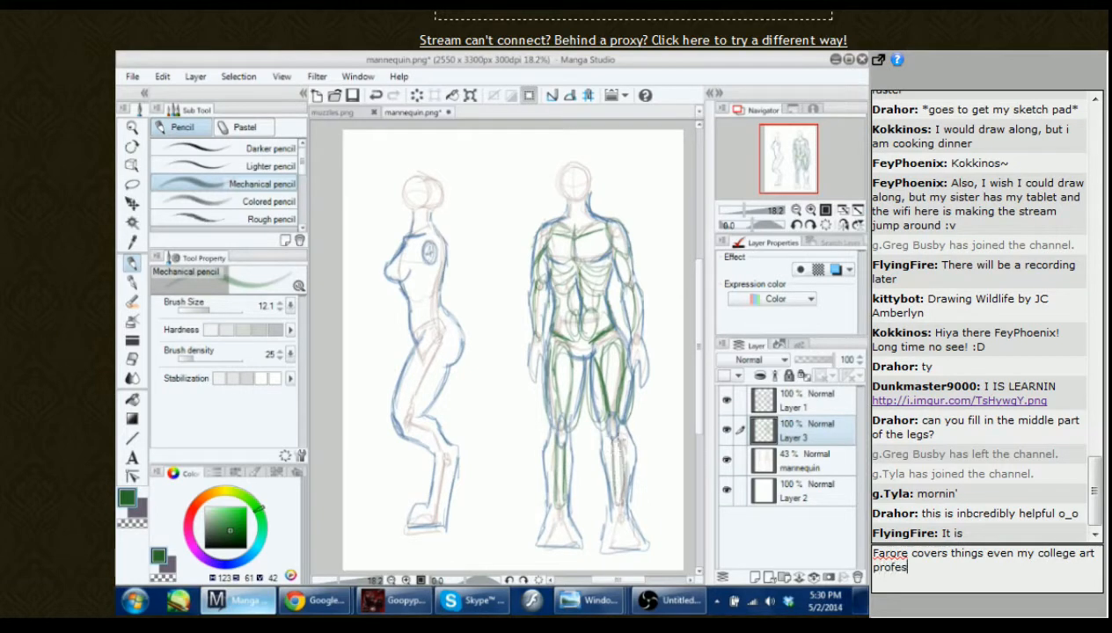
text(sor misses)
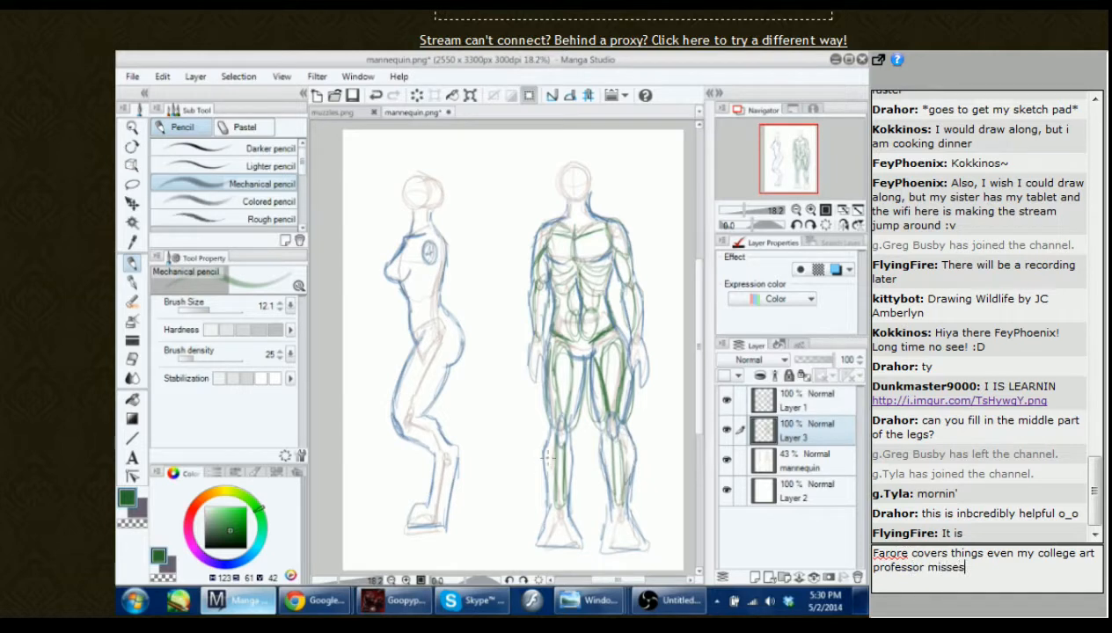
key(Return)
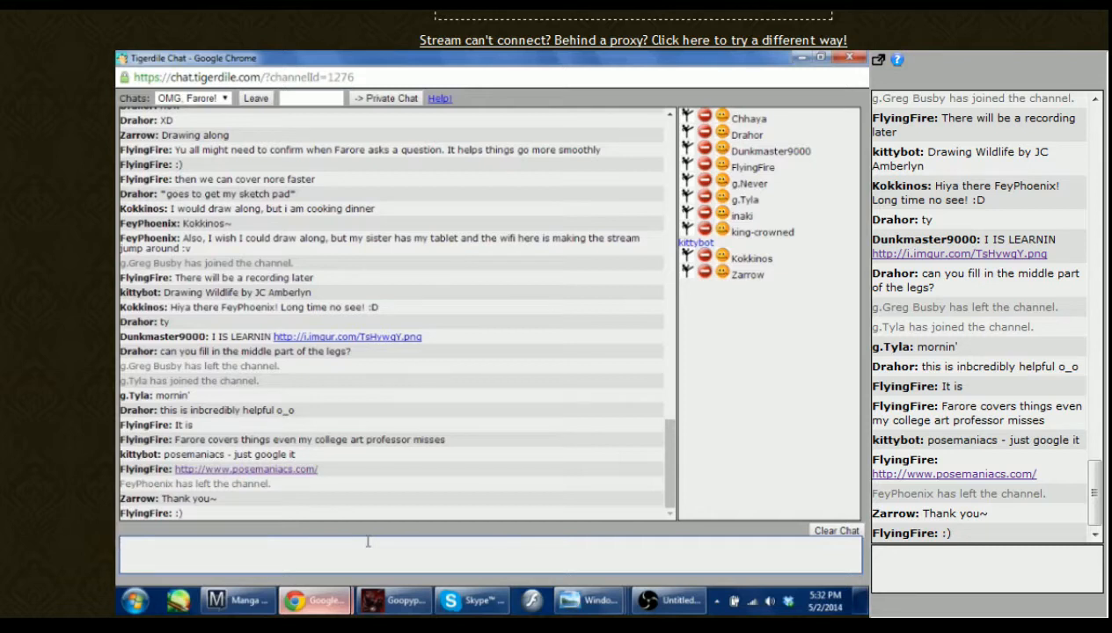
Select the screen region covering the stream video and its chat for capture.
key(Print)
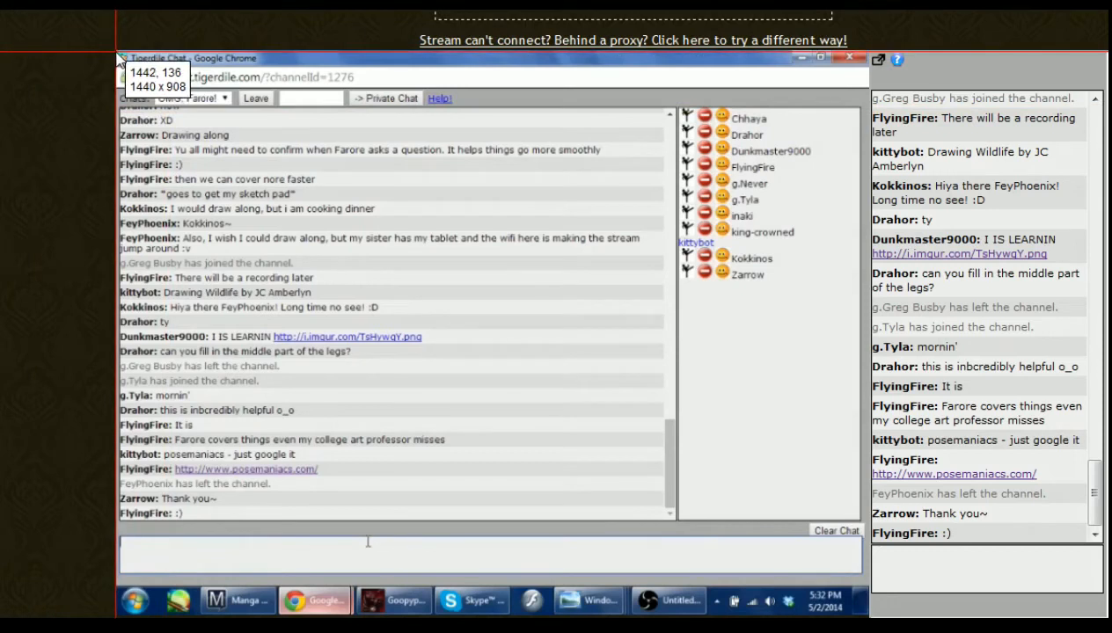
drag(117, 56, 1107, 614)
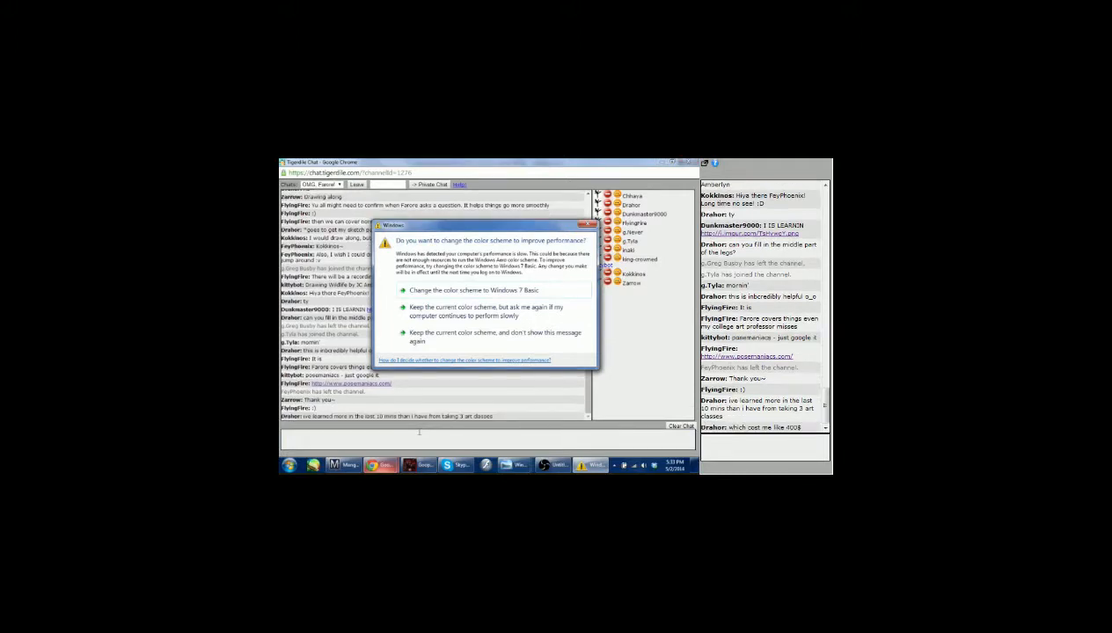
click(508, 238)
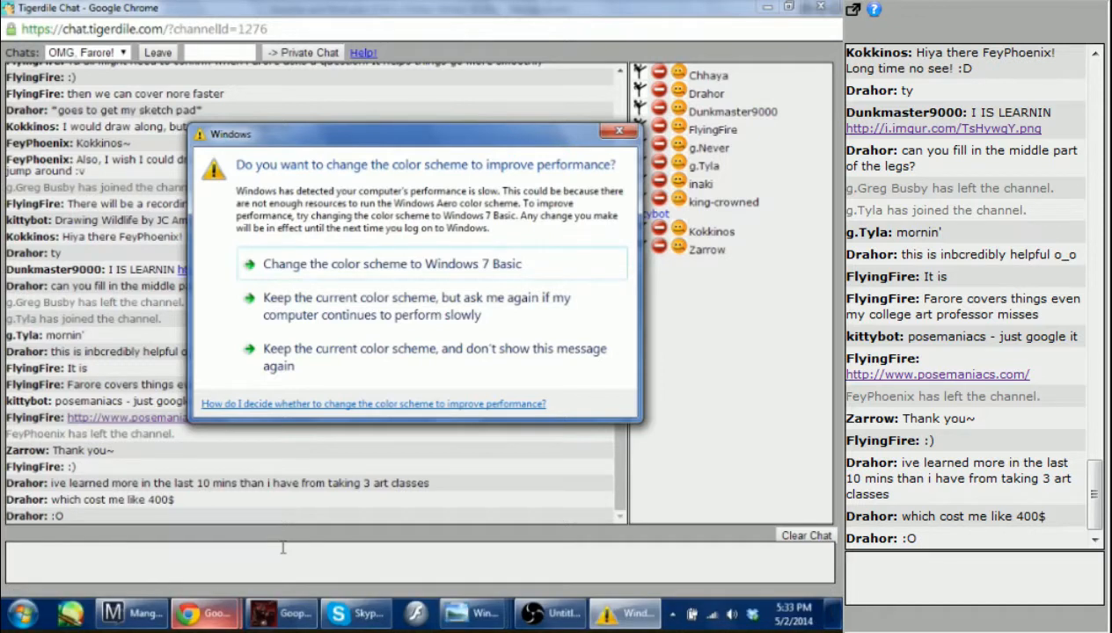
Change the color scheme to Windows 7 Basic and send the chat message "And the recording will be available as well.".
text(And the recordi)
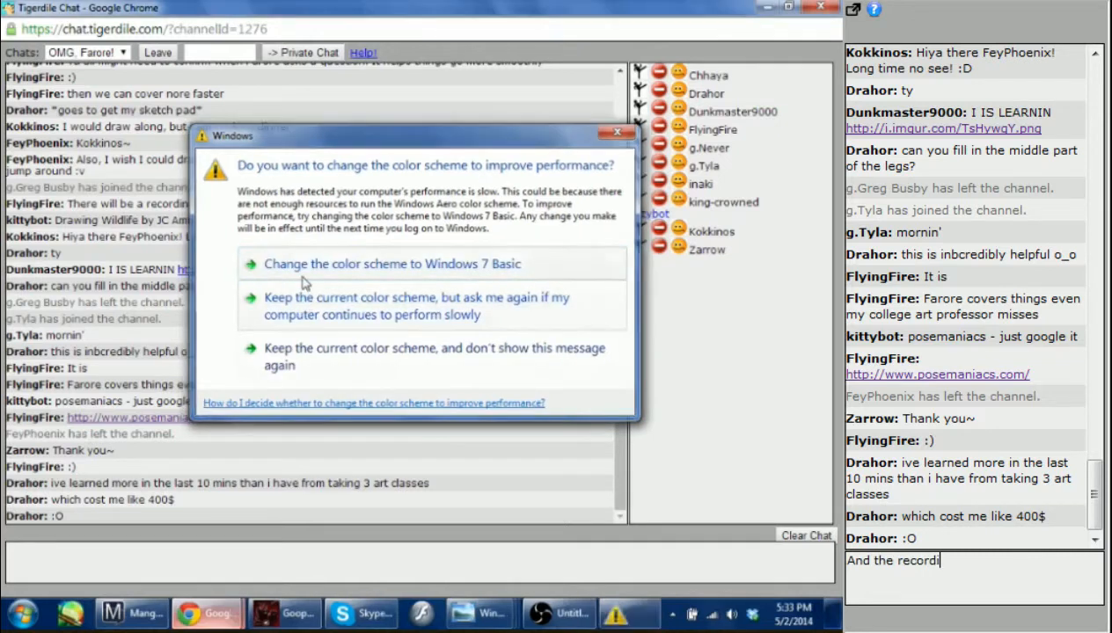
click(303, 264)
text(ing will b)
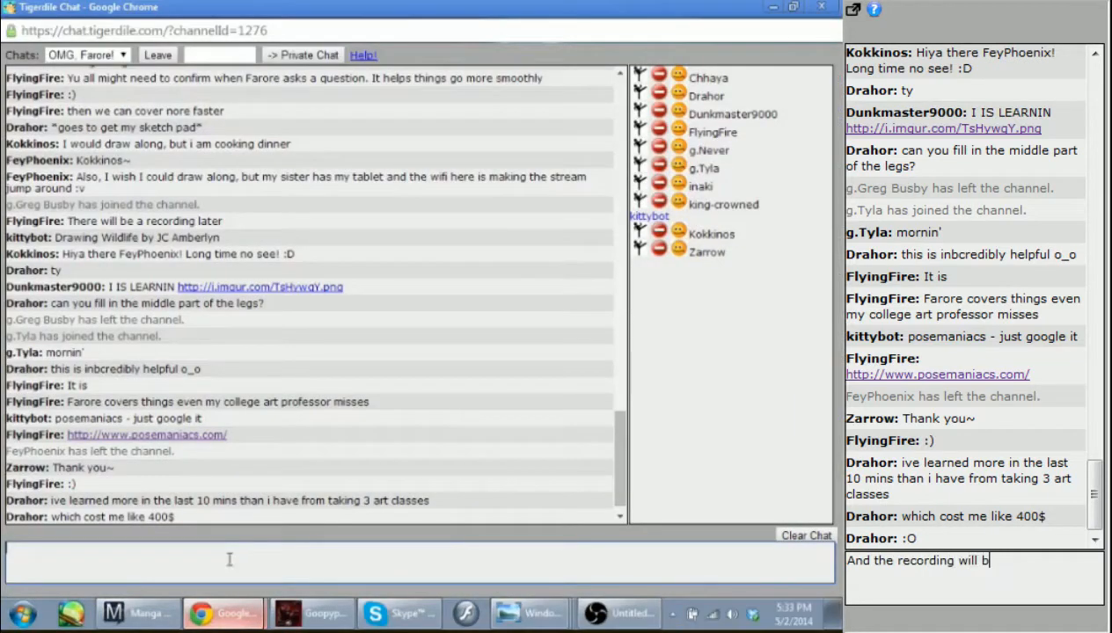
text(e )
text(aia)
text(i)
key(BackSpace)
key(BackSpace)
key(BackSpace)
text(vailable as well)
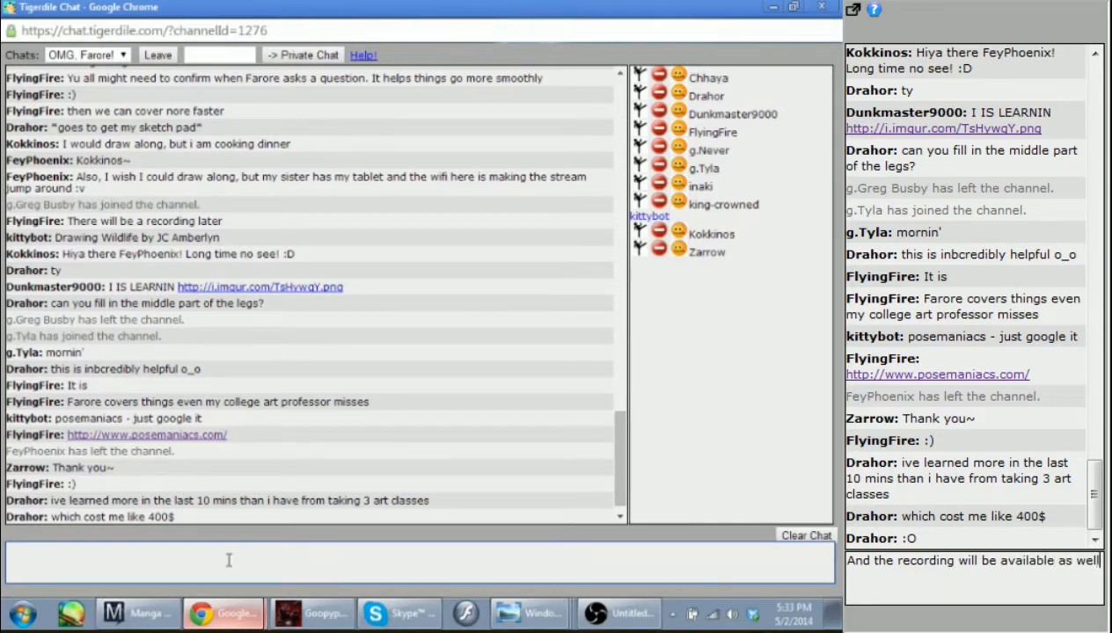
text(.)
key(Return)
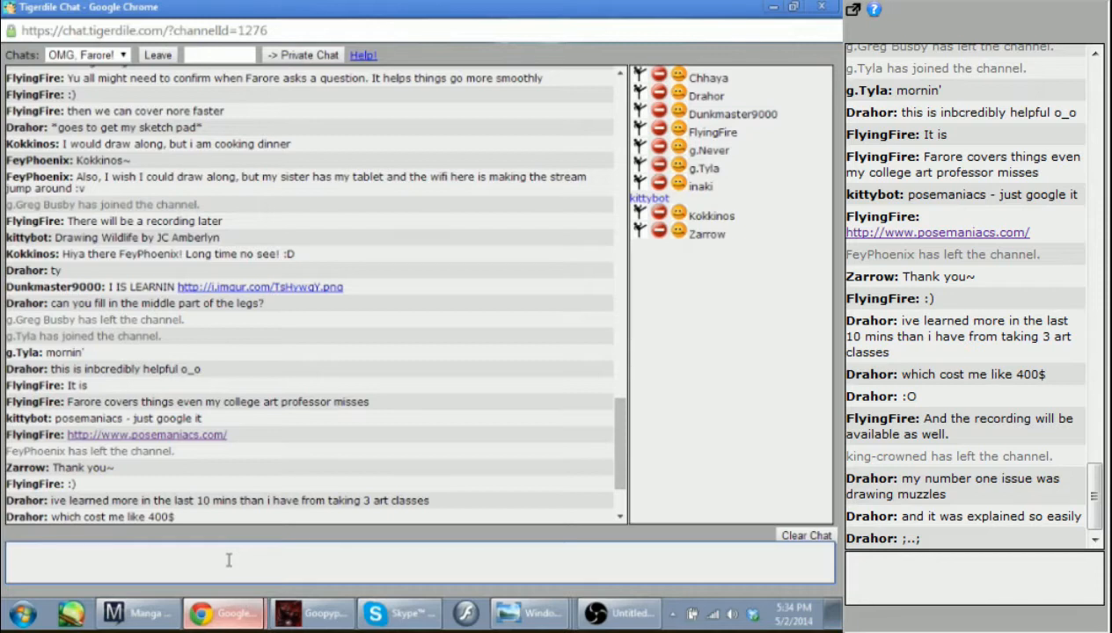
Send the chat message "Thats fine. There will be parts I cut out to keep it to the point".
text(Thats fine. There)
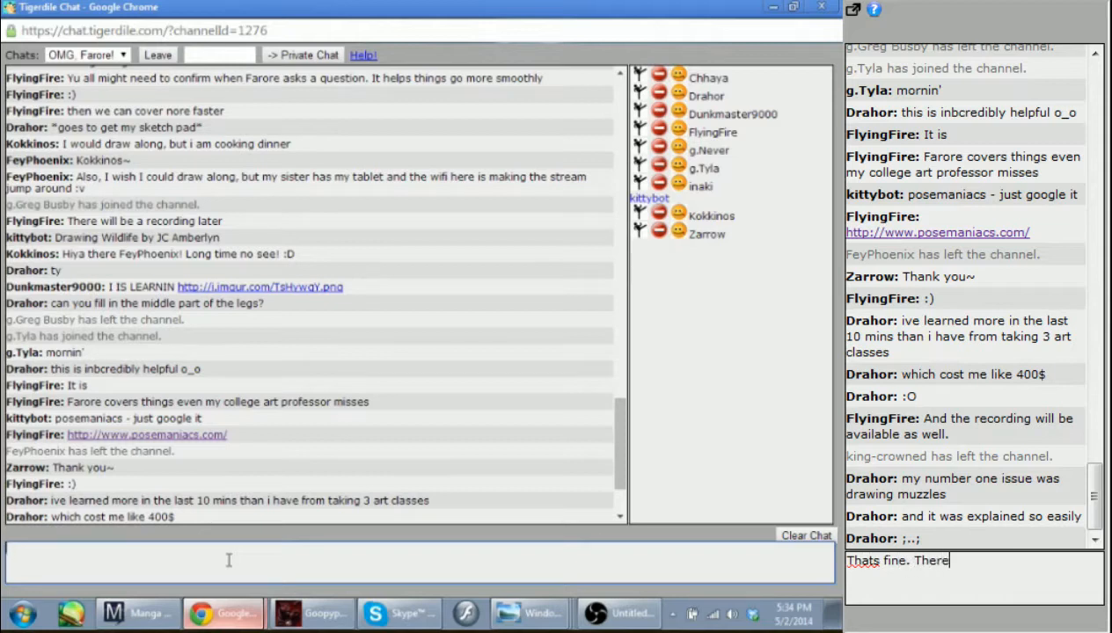
text( will be parts I cut ou)
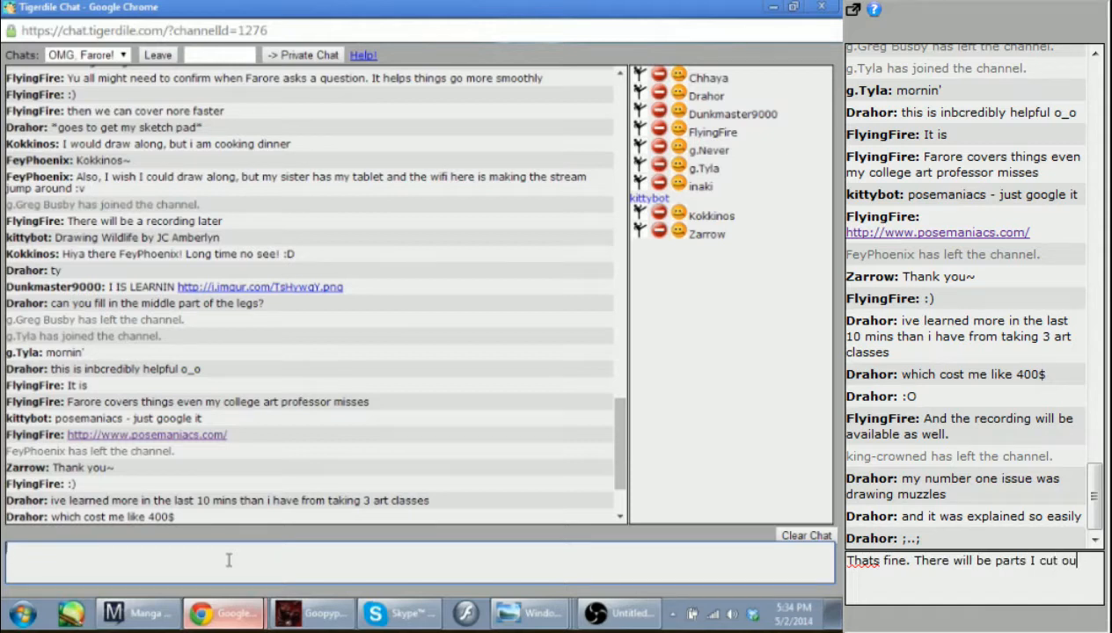
text(t to keep it to the point)
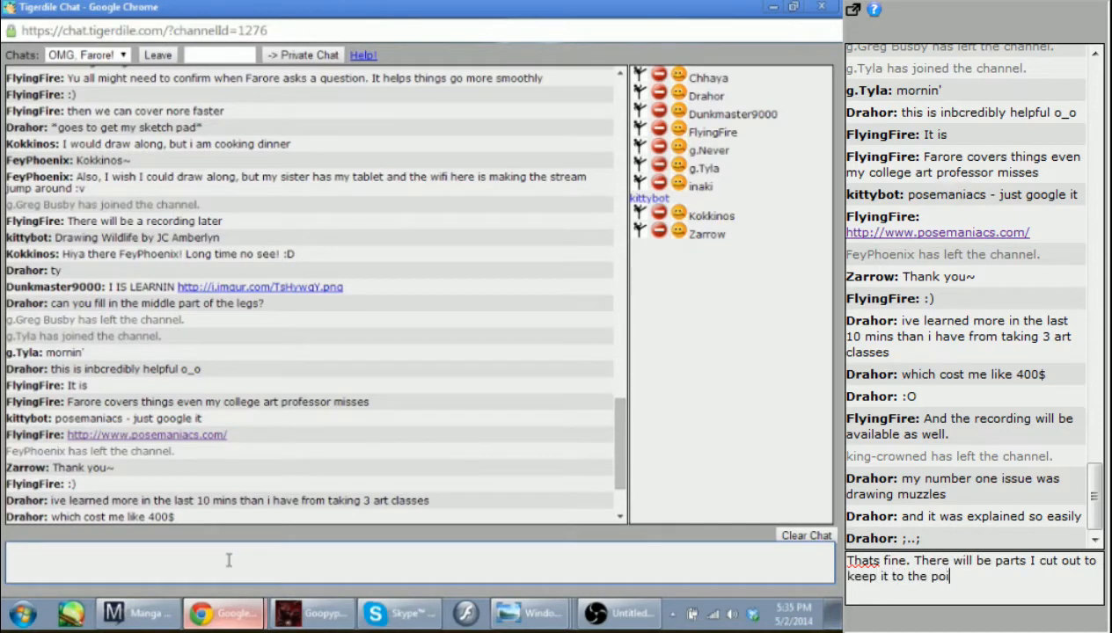
key(Return)
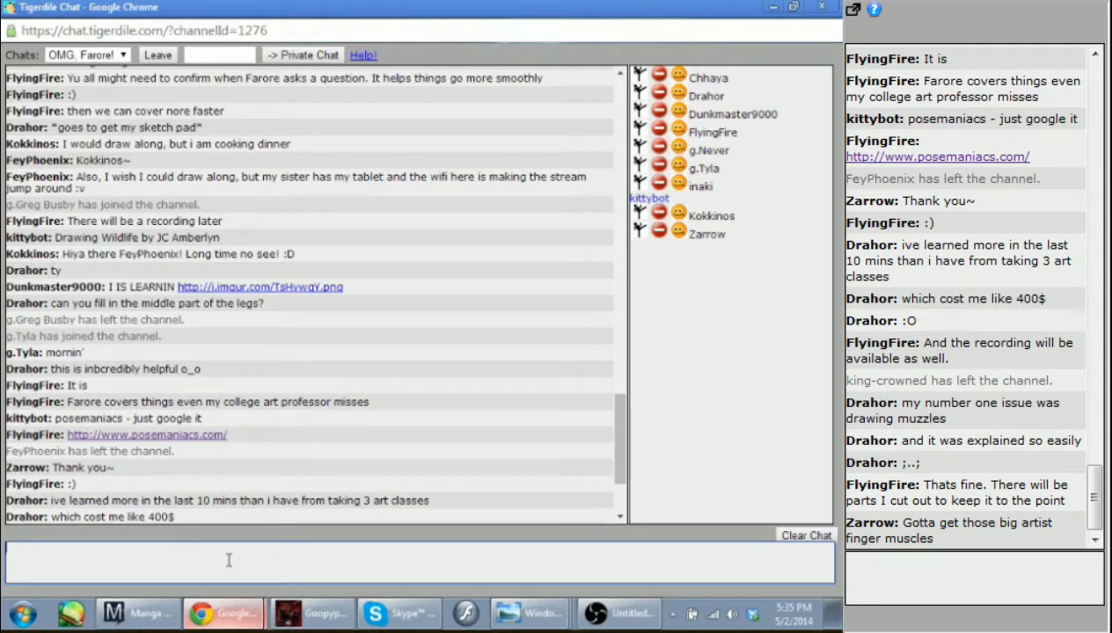
Send two short chat replies, "No." and ":)".
text(No.)
key(Return)
text(:))
key(Return)
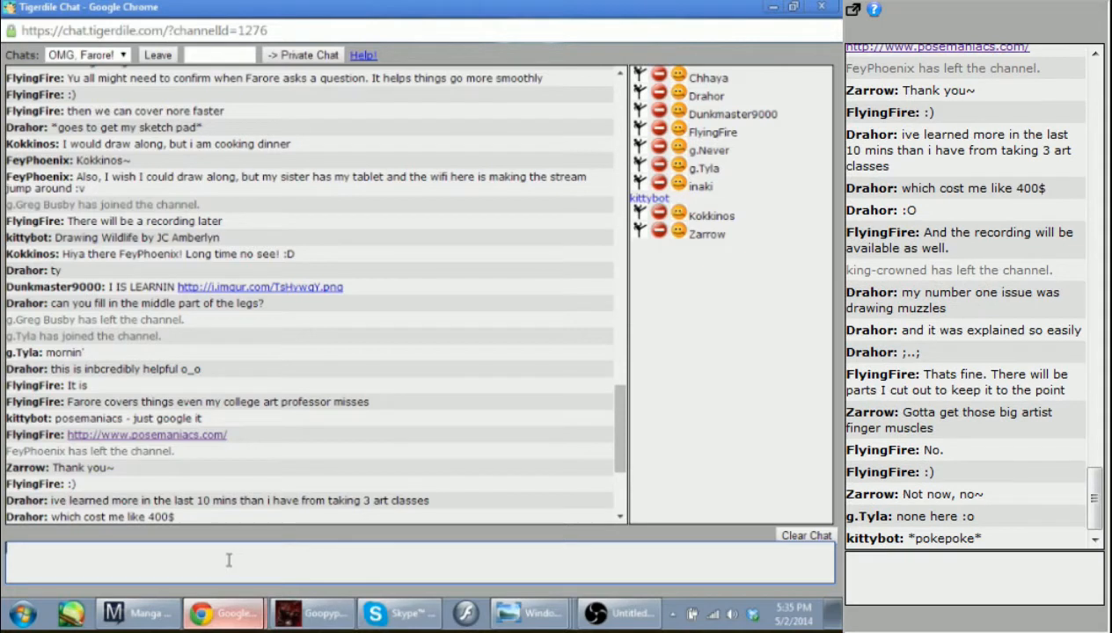
text(*pokepoke*)
key(Return)
drag(620, 407, 618, 536)
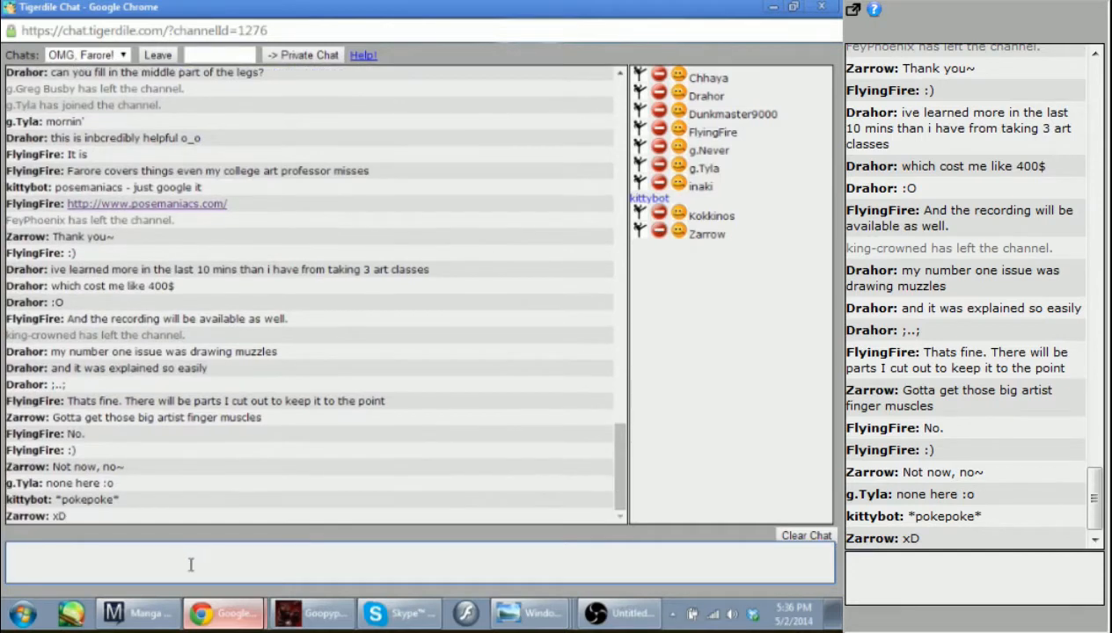
Switch to Manga Studio and close muscles and flesh.psd and muzzles.png.
click(141, 613)
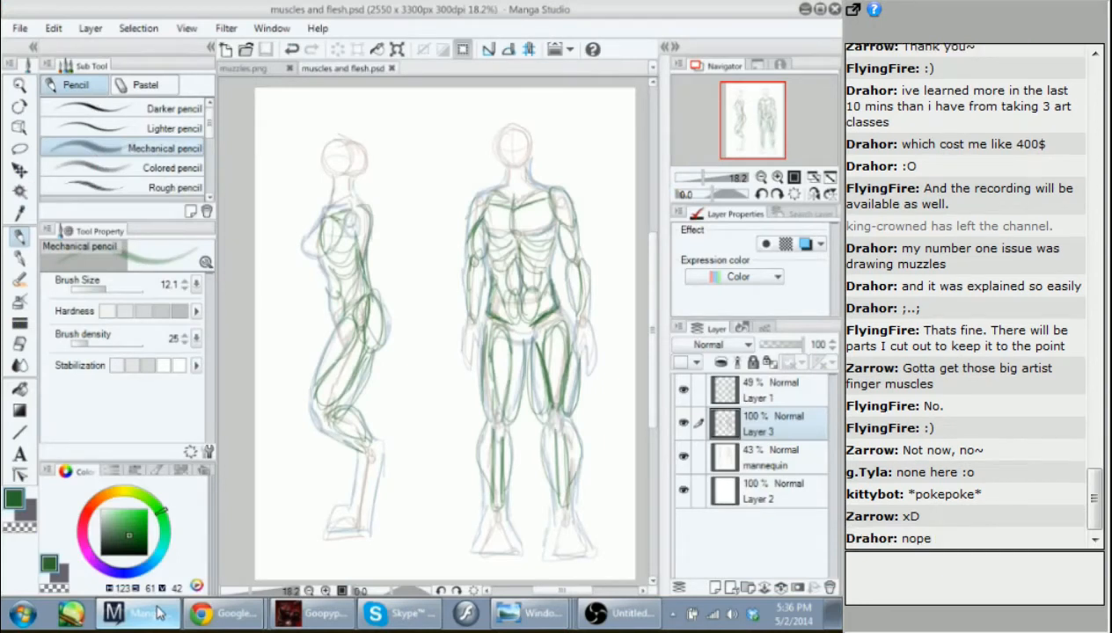
click(392, 68)
click(290, 68)
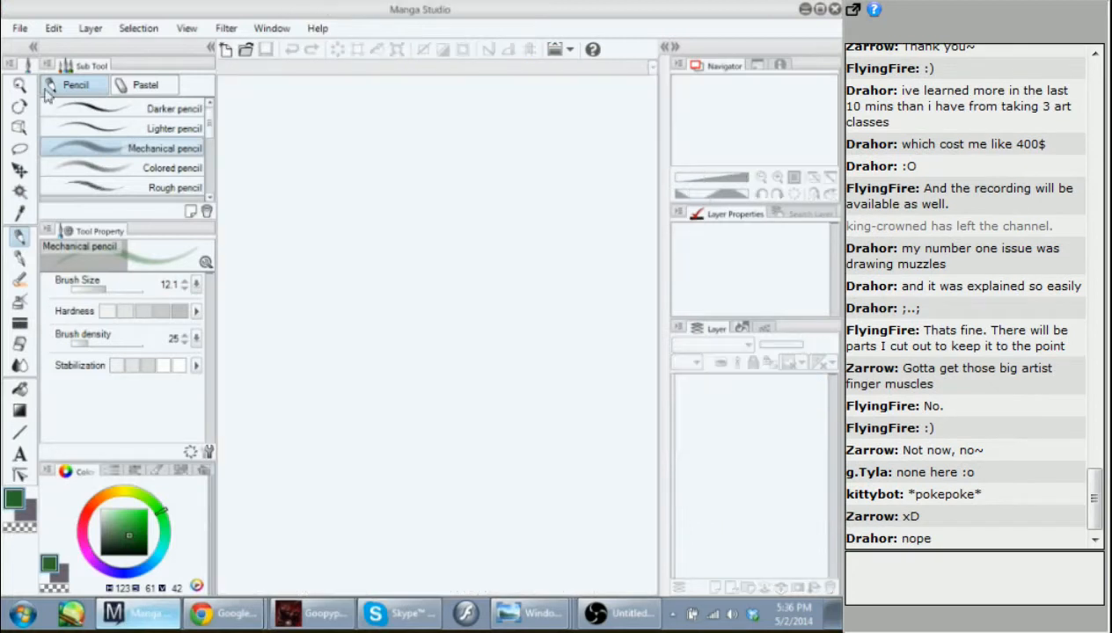
Create a new blank canvas of 2550 x 3300 px at 300 dpi.
click(20, 28)
click(88, 51)
click(602, 48)
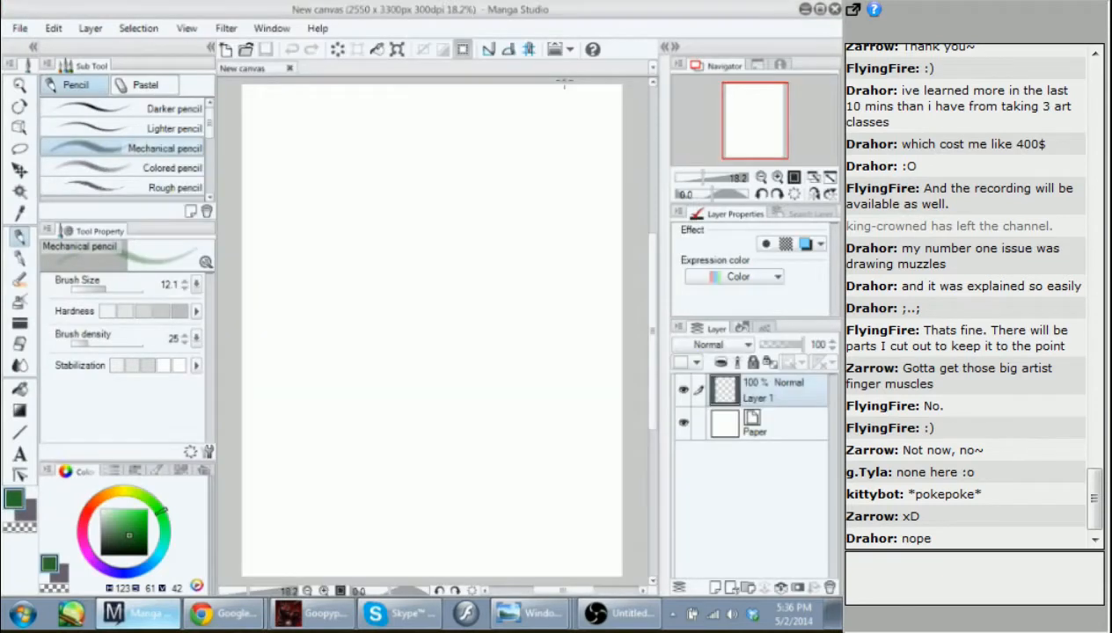
Pick the green H 123, S 53, V 54 and sketch an upright hand with an oval palm, four closed fingers and a thumb.
click(126, 526)
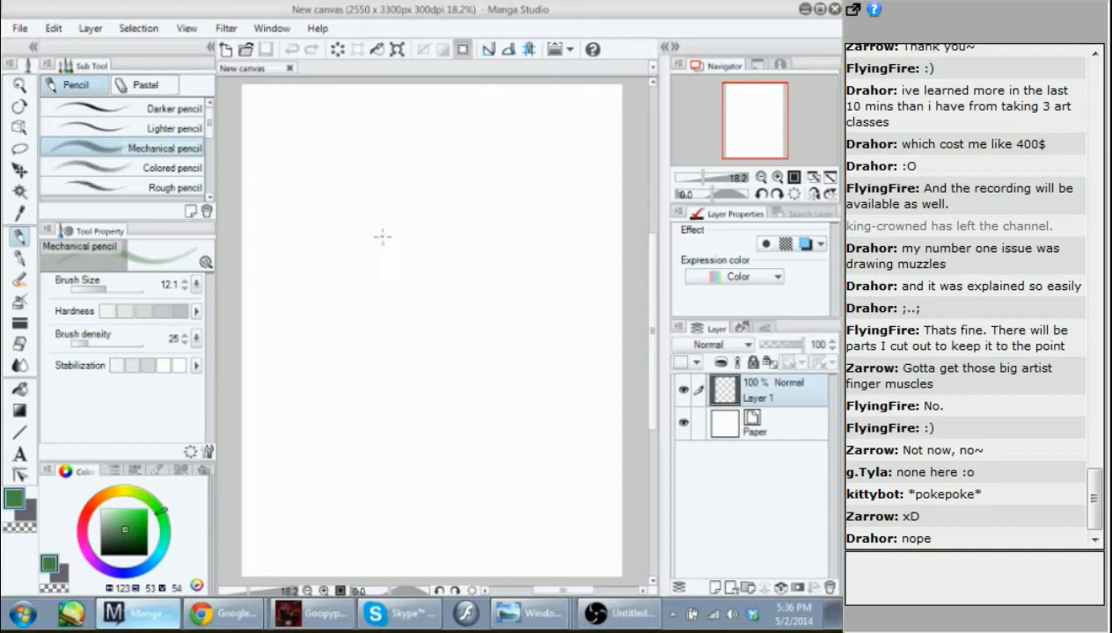
mouse_move(351, 251)
mouse_down()
mouse_move(333, 197)
mouse_move(337, 209)
mouse_move(335, 156)
mouse_move(390, 179)
mouse_move(379, 162)
mouse_move(413, 234)
mouse_move(400, 191)
mouse_move(363, 264)
mouse_move(339, 228)
mouse_move(373, 274)
mouse_move(352, 255)
mouse_move(406, 234)
mouse_move(411, 254)
mouse_move(409, 216)
mouse_move(346, 142)
mouse_move(371, 259)
mouse_up()
mouse_move(337, 214)
mouse_down()
mouse_move(417, 180)
mouse_move(408, 255)
mouse_move(421, 211)
mouse_move(404, 160)
mouse_move(410, 251)
mouse_move(420, 180)
mouse_move(398, 189)
mouse_move(365, 176)
mouse_move(372, 207)
mouse_up()
mouse_move(362, 148)
mouse_down()
mouse_move(387, 208)
mouse_move(348, 206)
mouse_move(368, 204)
mouse_move(362, 149)
mouse_move(379, 200)
mouse_move(347, 198)
mouse_move(333, 163)
mouse_up()
drag(339, 162, 356, 209)
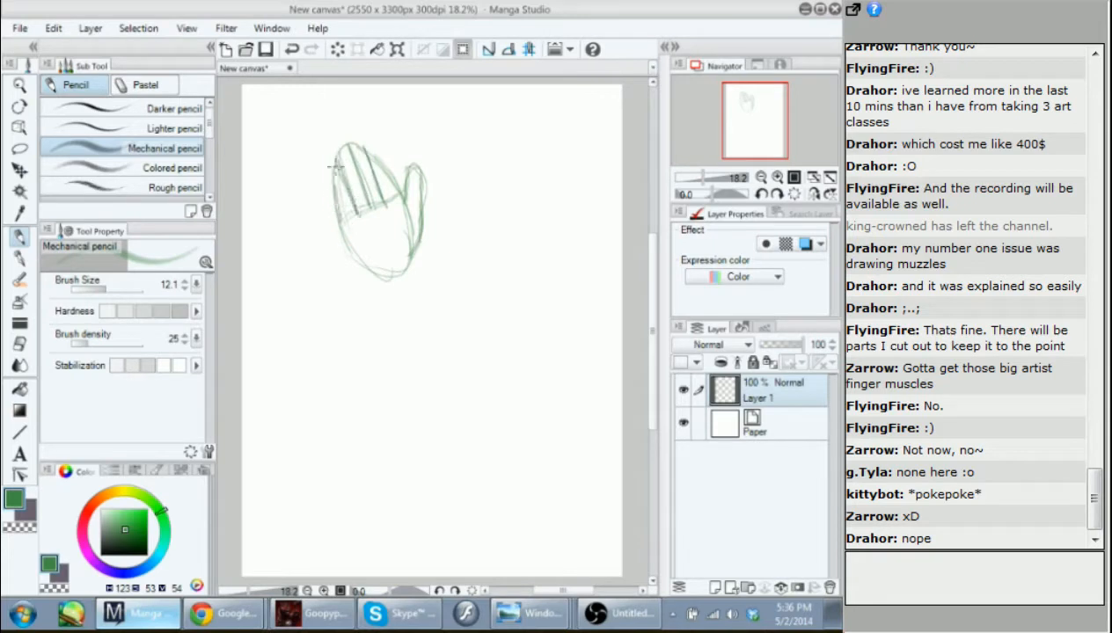
mouse_move(336, 143)
mouse_down()
mouse_move(363, 161)
mouse_move(355, 137)
mouse_move(355, 162)
mouse_move(371, 145)
mouse_move(377, 155)
mouse_move(368, 141)
mouse_move(387, 195)
mouse_up()
mouse_move(341, 225)
mouse_down()
mouse_move(352, 263)
mouse_move(375, 271)
mouse_move(362, 264)
mouse_up()
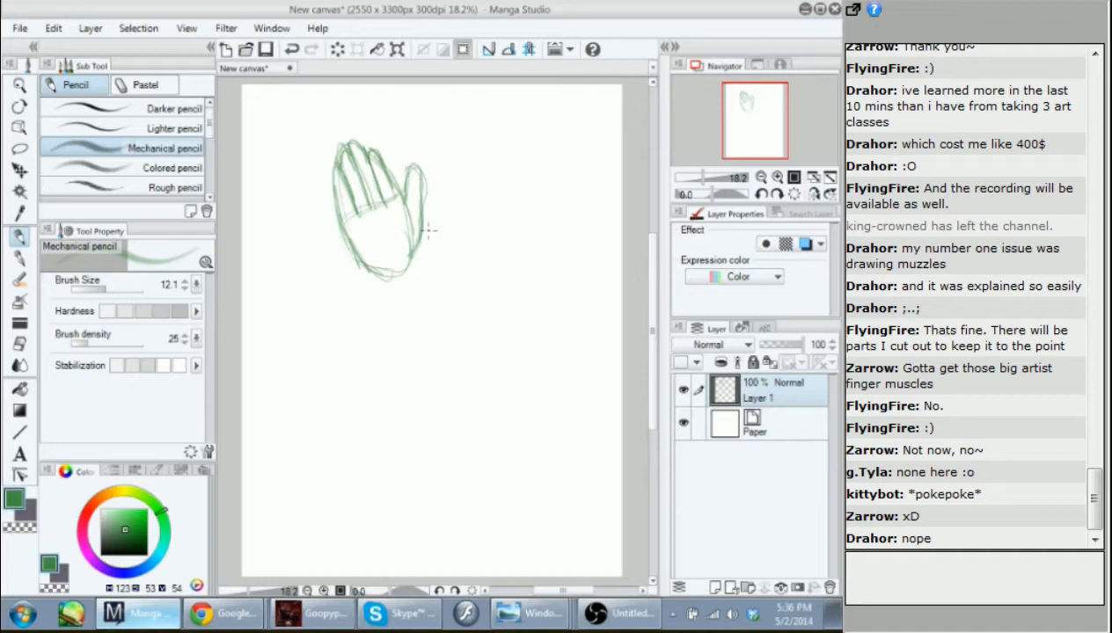
Sketch a second hand with spread fingers beside the first and send the chat message "Thimb would be shorter".
mouse_move(469, 255)
mouse_down()
mouse_move(463, 181)
mouse_move(480, 190)
mouse_move(484, 221)
mouse_move(476, 183)
mouse_move(465, 177)
mouse_move(466, 204)
mouse_move(463, 178)
mouse_move(478, 183)
mouse_move(483, 217)
mouse_move(506, 141)
mouse_move(512, 195)
mouse_move(515, 165)
mouse_move(545, 144)
mouse_move(529, 193)
mouse_move(559, 167)
mouse_move(569, 182)
mouse_move(554, 213)
mouse_move(578, 218)
mouse_move(516, 277)
mouse_up()
text(Thimb would be shorter)
key(Return)
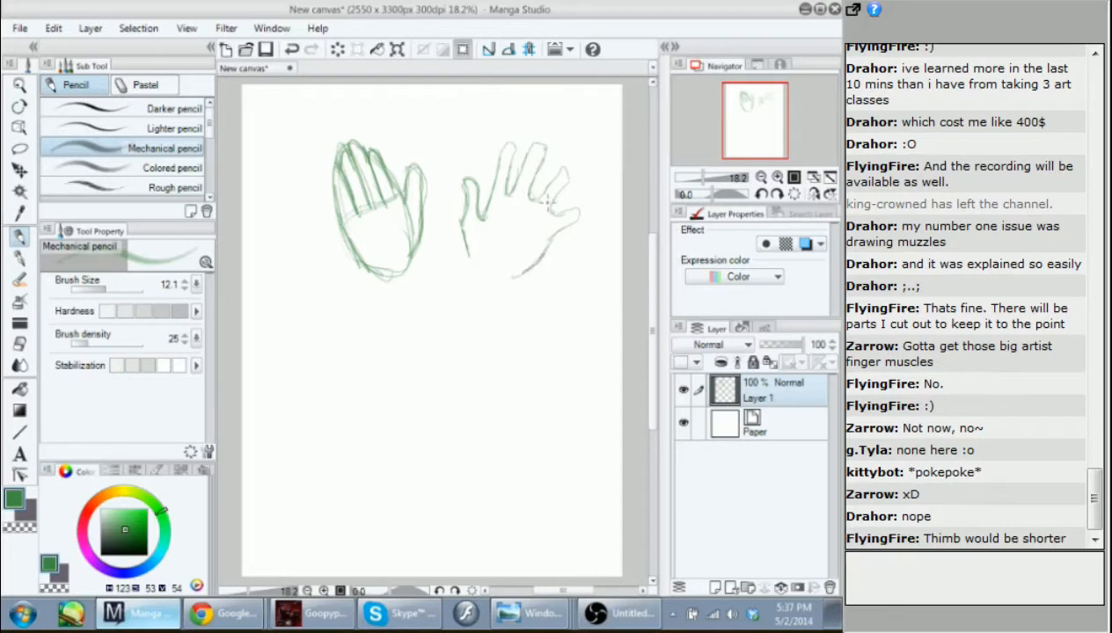
mouse_move(549, 213)
mouse_down()
mouse_move(563, 204)
mouse_move(552, 230)
mouse_move(544, 208)
mouse_move(567, 173)
mouse_move(532, 196)
mouse_move(552, 165)
mouse_move(561, 179)
mouse_move(565, 159)
mouse_move(528, 172)
mouse_move(524, 139)
mouse_move(517, 176)
mouse_up()
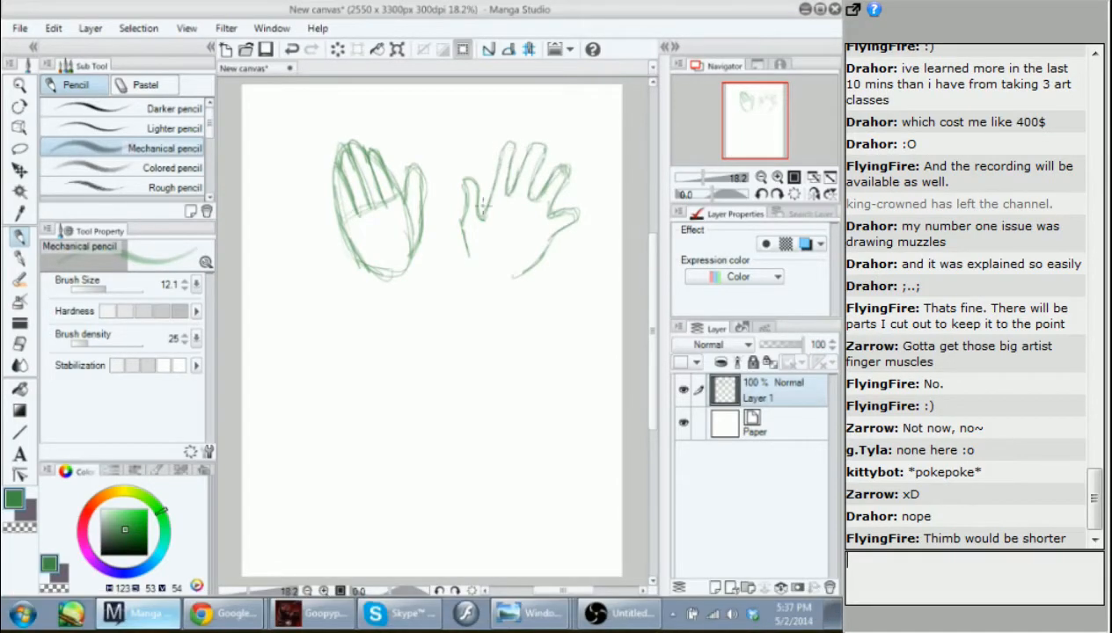
Send the chat correction "thumb*" and add knuckle circles at the finger bases of the spread hand.
click(889, 563)
text(thumb*)
scroll(506, 198, up, 5)
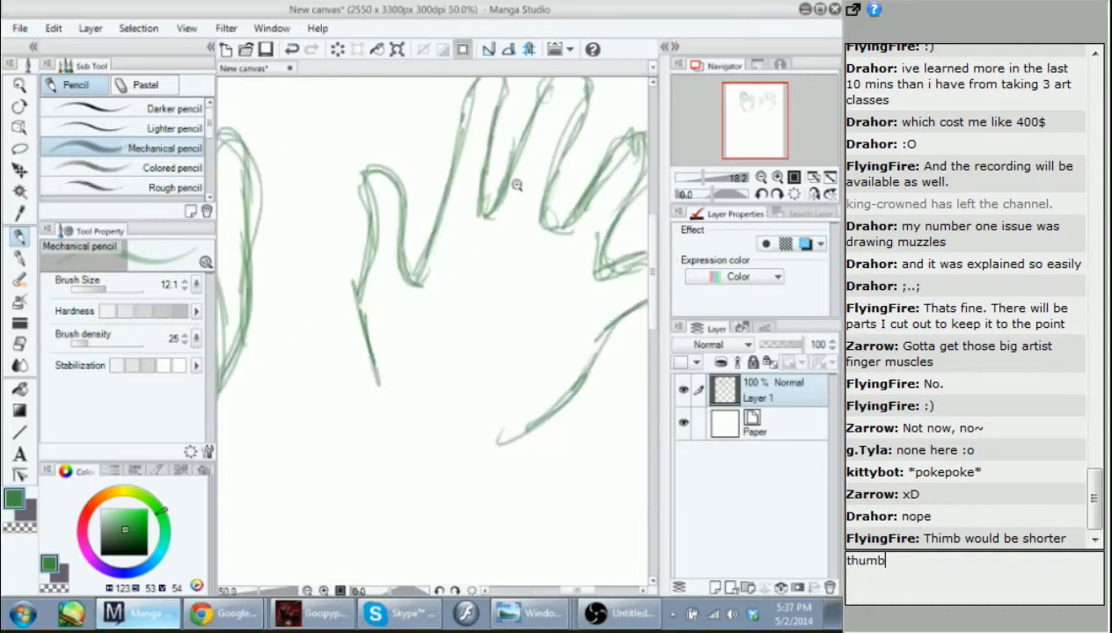
key(Return)
mouse_move(458, 212)
mouse_down()
mouse_move(494, 221)
mouse_move(466, 225)
mouse_up()
mouse_move(465, 220)
mouse_down()
mouse_move(506, 239)
mouse_move(549, 294)
mouse_up()
Sketch the tilted four-sided front face of a fist block below the first hand.
alt+click(438, 270)
alt+click(438, 270)
alt+click(438, 270)
alt+click(438, 270)
alt+click(438, 270)
mouse_move(423, 268)
mouse_down()
mouse_move(471, 264)
mouse_move(445, 244)
mouse_move(483, 264)
mouse_move(484, 254)
mouse_move(525, 258)
mouse_move(563, 308)
mouse_up()
ctrl+click(458, 261)
ctrl+click(459, 261)
ctrl+click(458, 261)
mouse_move(485, 236)
mouse_down()
mouse_move(485, 259)
mouse_move(543, 289)
mouse_move(551, 313)
mouse_up()
drag(378, 278, 544, 139)
mouse_move(407, 243)
mouse_down()
mouse_move(506, 218)
mouse_move(427, 258)
mouse_move(469, 194)
mouse_up()
drag(324, 308, 353, 382)
mouse_move(333, 345)
mouse_down()
mouse_move(436, 361)
mouse_move(487, 327)
mouse_up()
drag(446, 255, 480, 329)
drag(315, 311, 431, 260)
drag(373, 279, 447, 255)
Give the fist block depth by sketching its underside and side edges.
mouse_move(361, 380)
mouse_down()
mouse_move(413, 401)
mouse_move(512, 348)
mouse_up()
drag(484, 324, 510, 346)
mouse_move(447, 260)
mouse_down()
mouse_move(490, 283)
mouse_move(513, 349)
mouse_up()
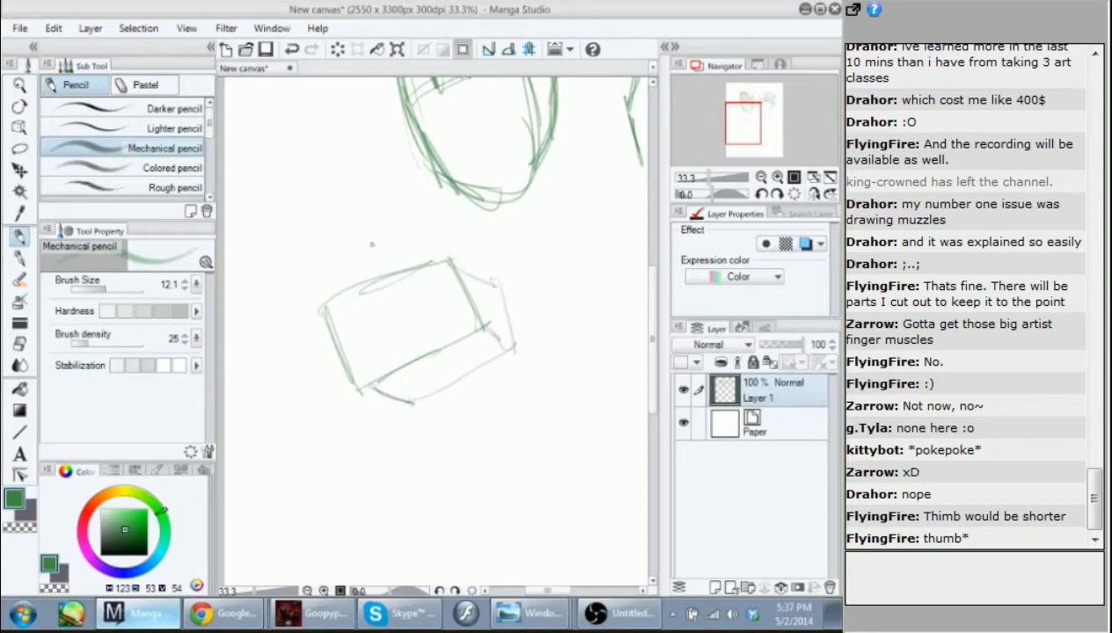
Divide the fist block into four curled fingers and sketch the thumb folded across its lower edge.
drag(415, 266, 431, 341)
drag(379, 276, 403, 357)
drag(330, 299, 370, 382)
key(ctrl+z)
drag(344, 290, 377, 368)
mouse_move(472, 322)
mouse_down()
mouse_move(423, 365)
mouse_move(434, 384)
mouse_move(493, 363)
mouse_move(516, 325)
mouse_move(499, 296)
mouse_move(514, 343)
mouse_move(447, 385)
mouse_move(405, 385)
mouse_move(485, 323)
mouse_move(408, 380)
mouse_move(431, 383)
mouse_move(514, 330)
mouse_move(483, 282)
mouse_move(493, 285)
mouse_move(436, 252)
mouse_move(421, 262)
mouse_move(455, 327)
mouse_up()
drag(459, 288, 467, 329)
mouse_move(388, 300)
mouse_down()
mouse_move(404, 259)
mouse_move(378, 290)
mouse_move(411, 355)
mouse_up()
mouse_move(375, 273)
mouse_down()
mouse_move(344, 283)
mouse_move(358, 343)
mouse_move(402, 363)
mouse_up()
mouse_move(330, 304)
mouse_down()
mouse_move(378, 386)
mouse_move(436, 401)
mouse_move(509, 365)
mouse_move(445, 387)
mouse_up()
Draw curved joint lines across the first hand's fingers and knuckle circles along their bases.
scroll(411, 294, down, 3)
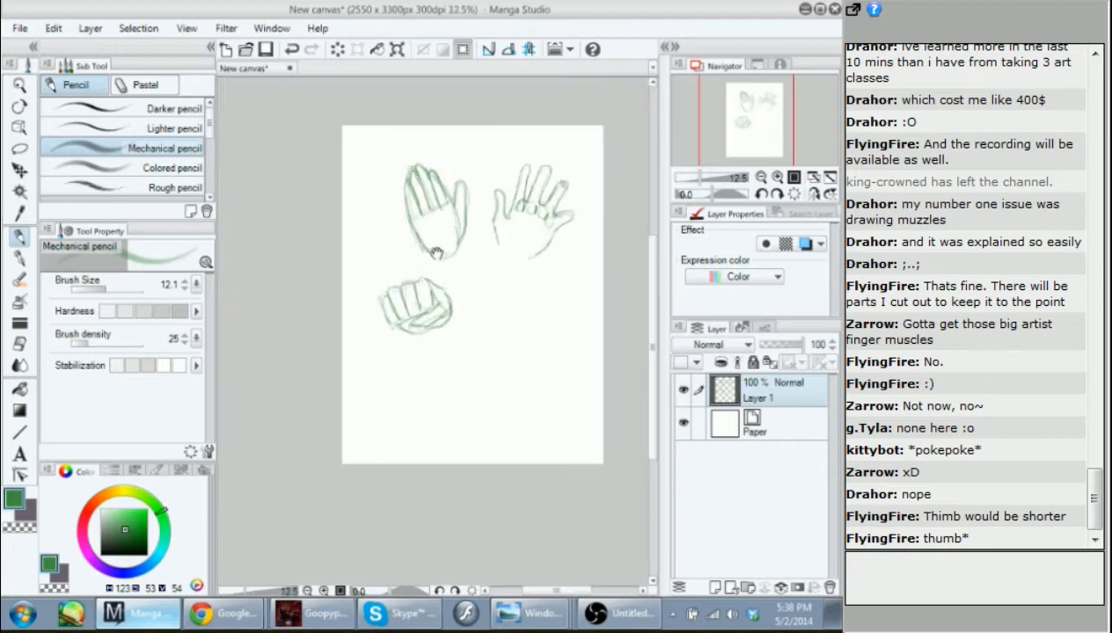
drag(437, 252, 387, 261)
scroll(437, 295, up, 2)
drag(455, 247, 524, 338)
drag(334, 217, 404, 188)
mouse_move(325, 197)
mouse_down()
mouse_move(387, 167)
mouse_move(370, 171)
mouse_up()
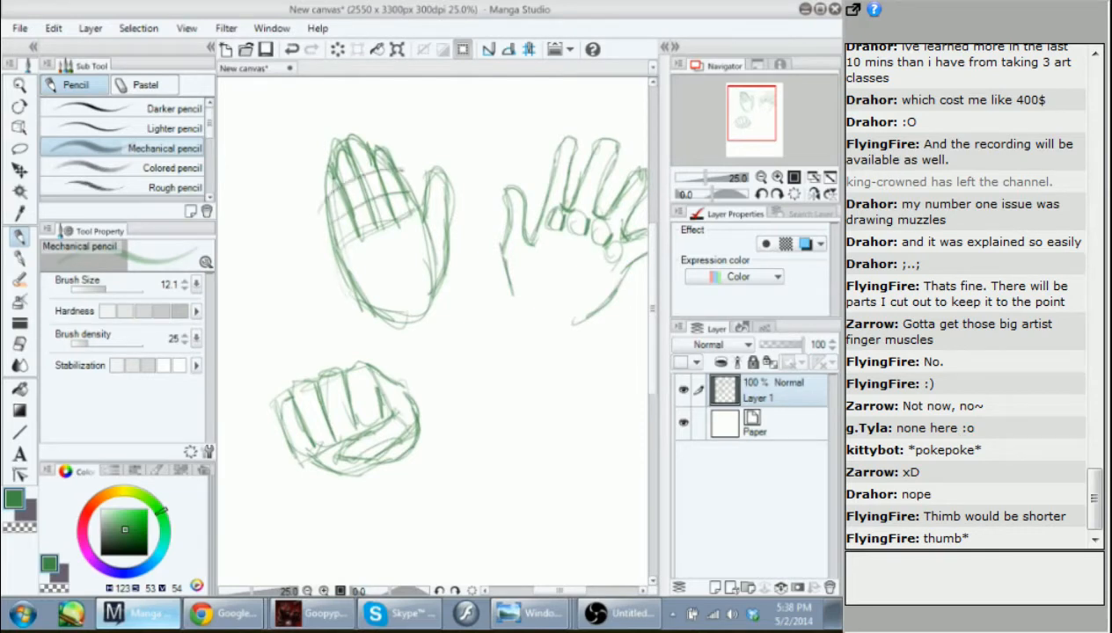
mouse_move(397, 220)
mouse_down()
mouse_move(409, 221)
mouse_move(355, 244)
mouse_up()
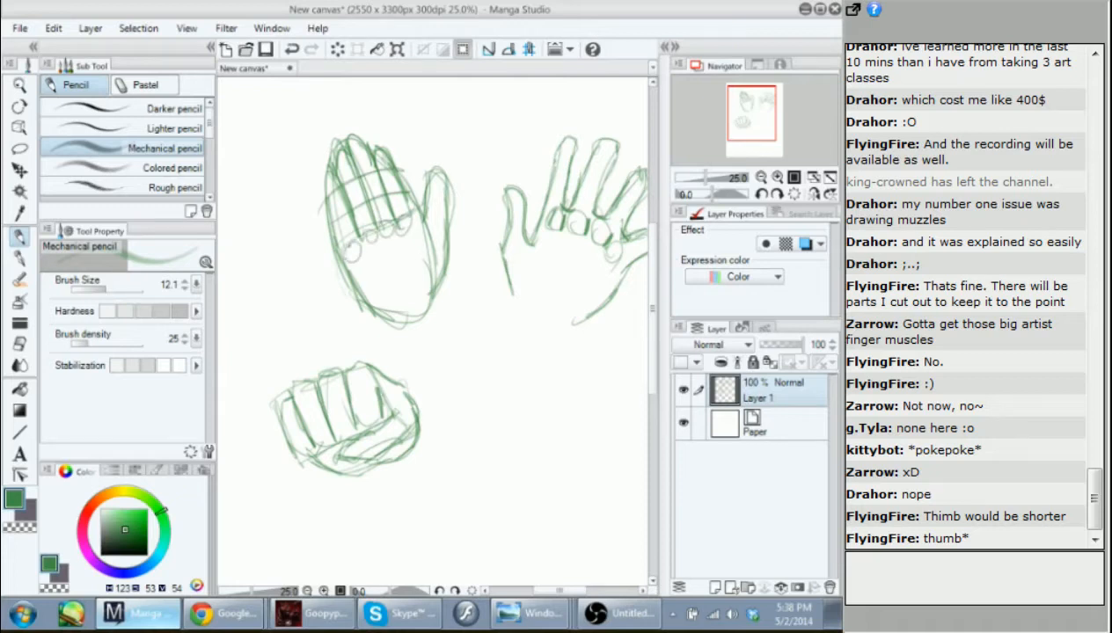
Darken the joint lines across the first hand's fingers, check the stream chat in Chrome and return to the drawing.
drag(343, 196, 331, 233)
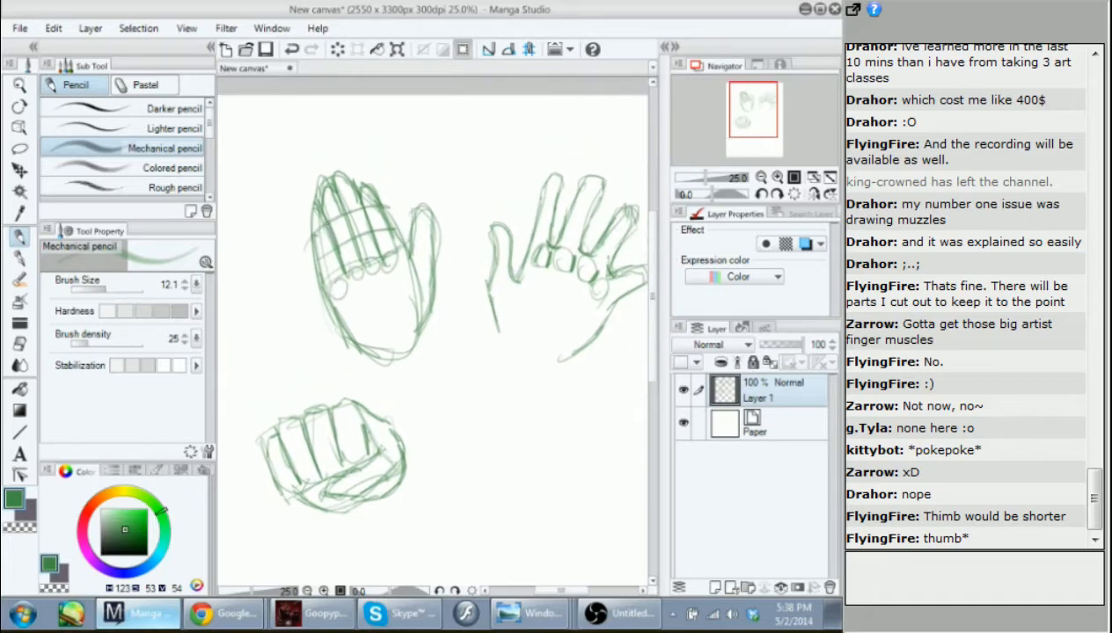
drag(348, 116, 366, 122)
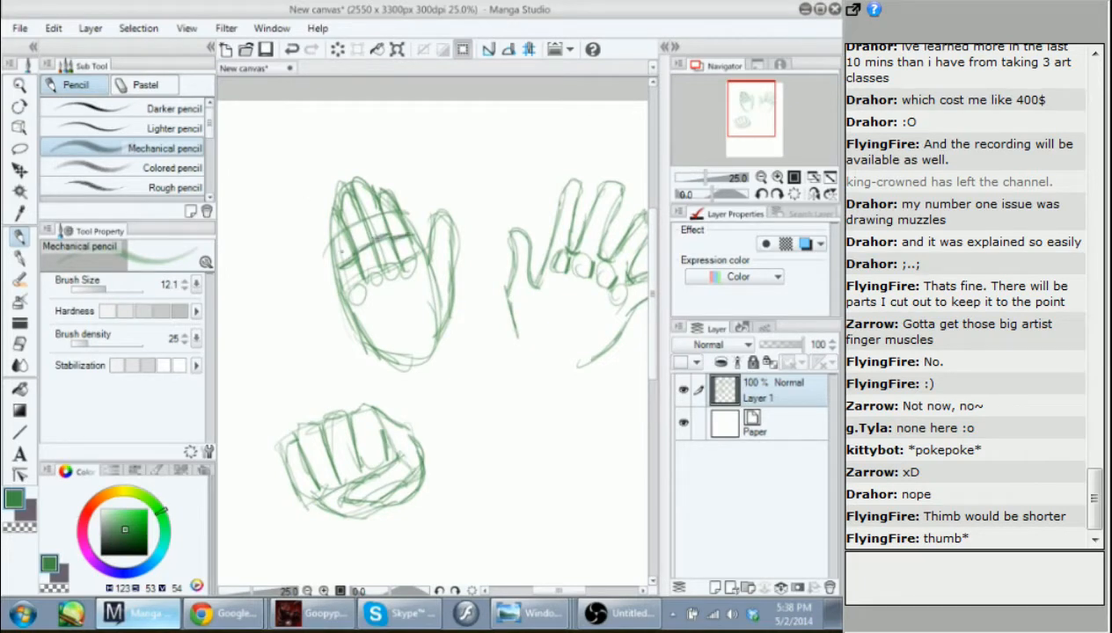
drag(346, 226, 395, 216)
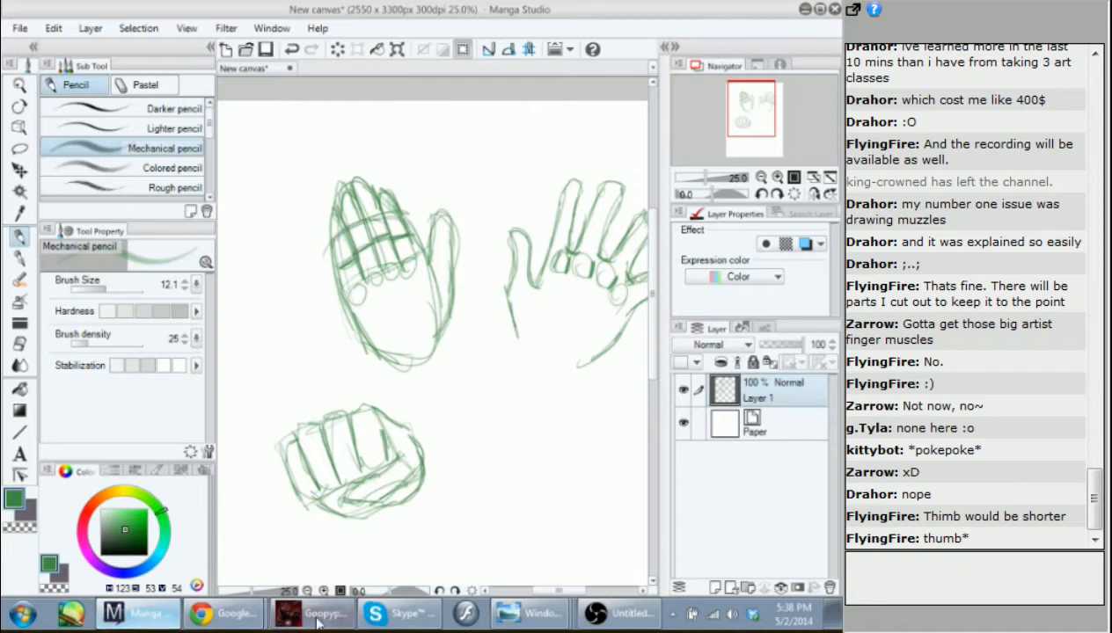
click(250, 612)
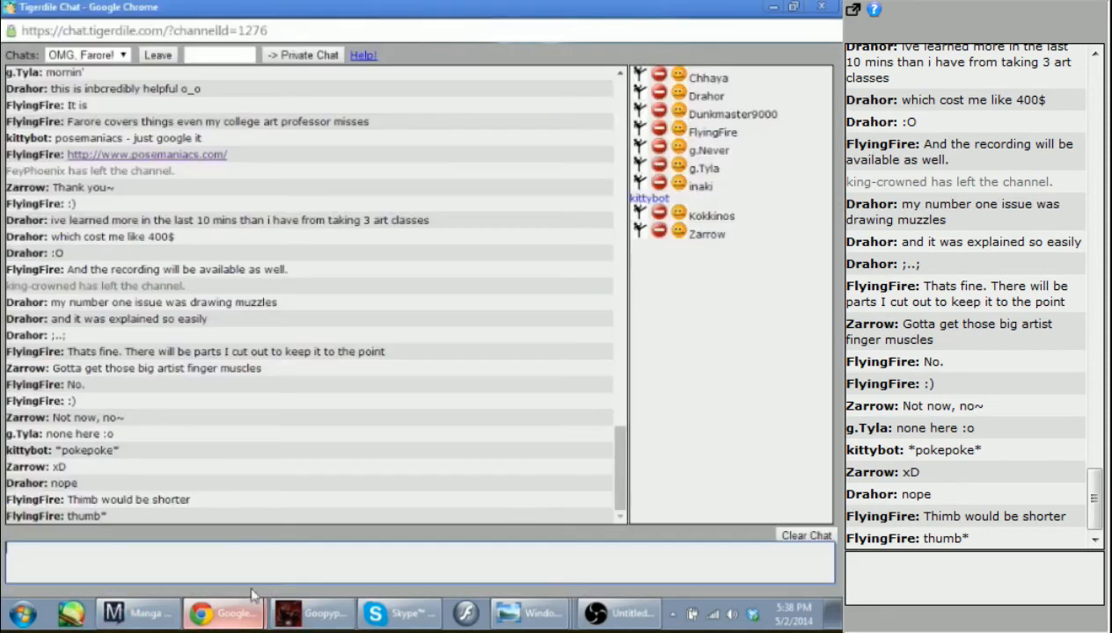
click(161, 620)
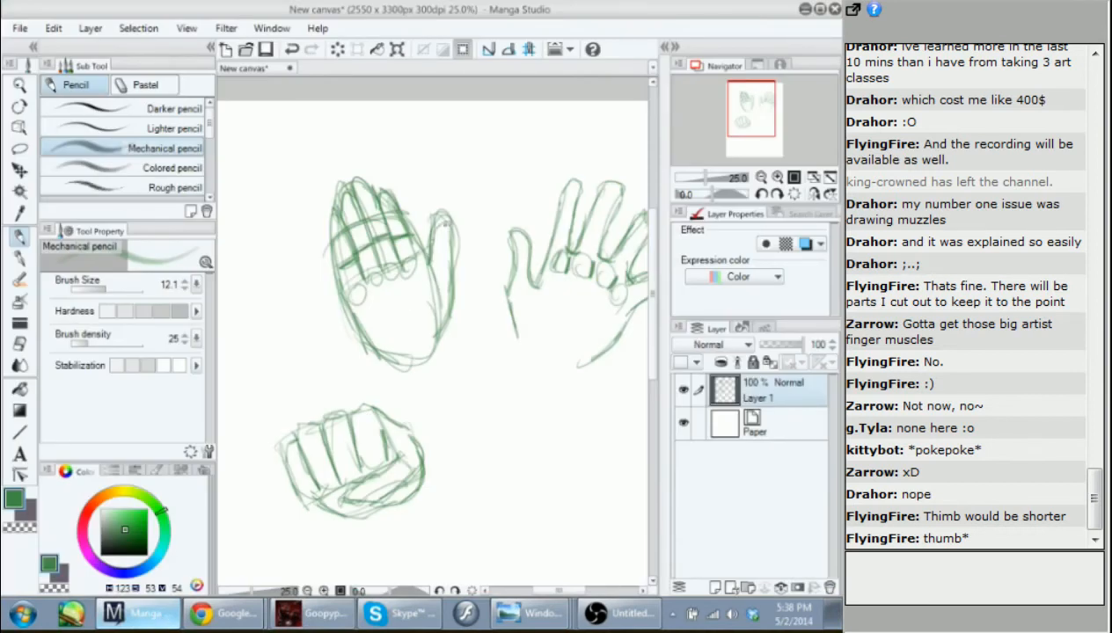
Darken the first hand's thumb outline and erase the stray lines around the thumb tip.
drag(452, 270, 444, 216)
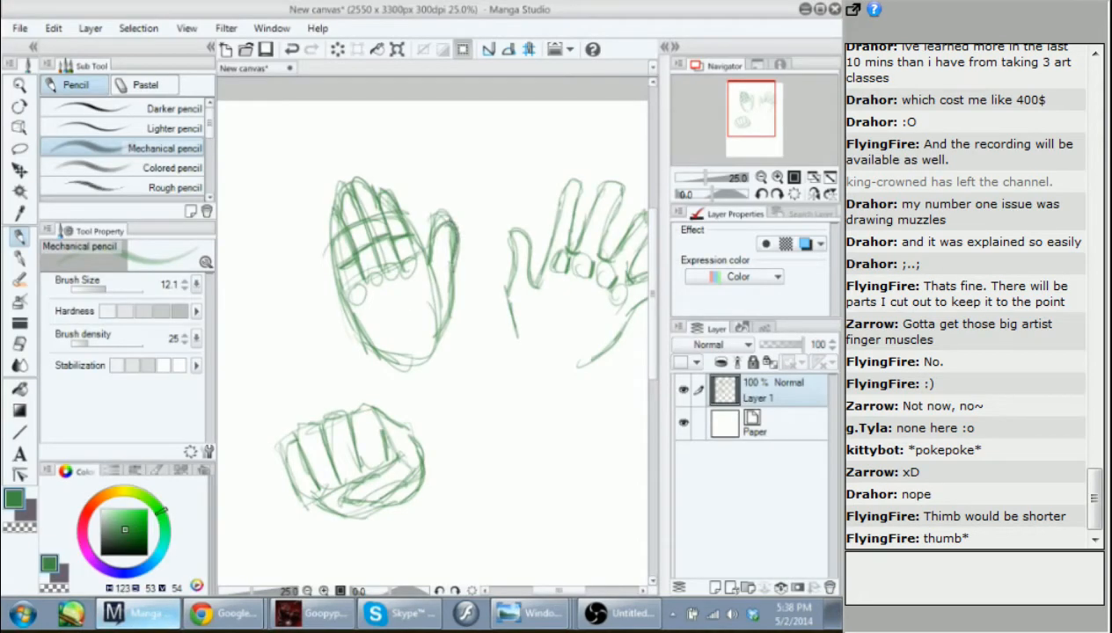
click(19, 343)
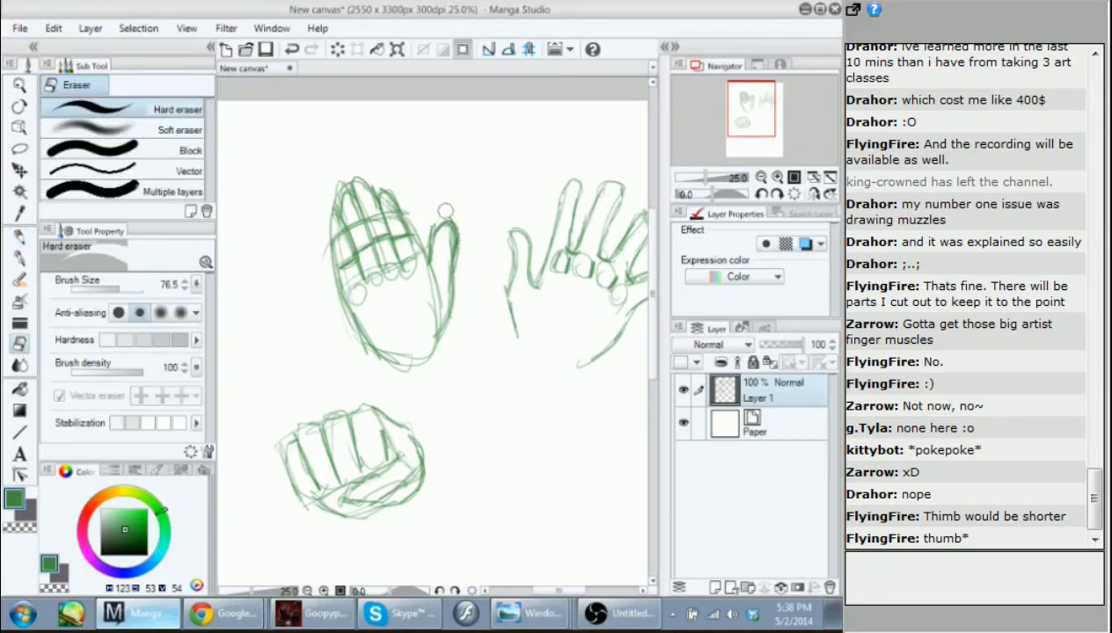
click(19, 236)
Lightly sketch a side-view hand beside the fist, with four spread, curved fingers and a tapering palm.
mouse_move(424, 360)
mouse_down()
mouse_move(397, 302)
mouse_move(366, 307)
mouse_up()
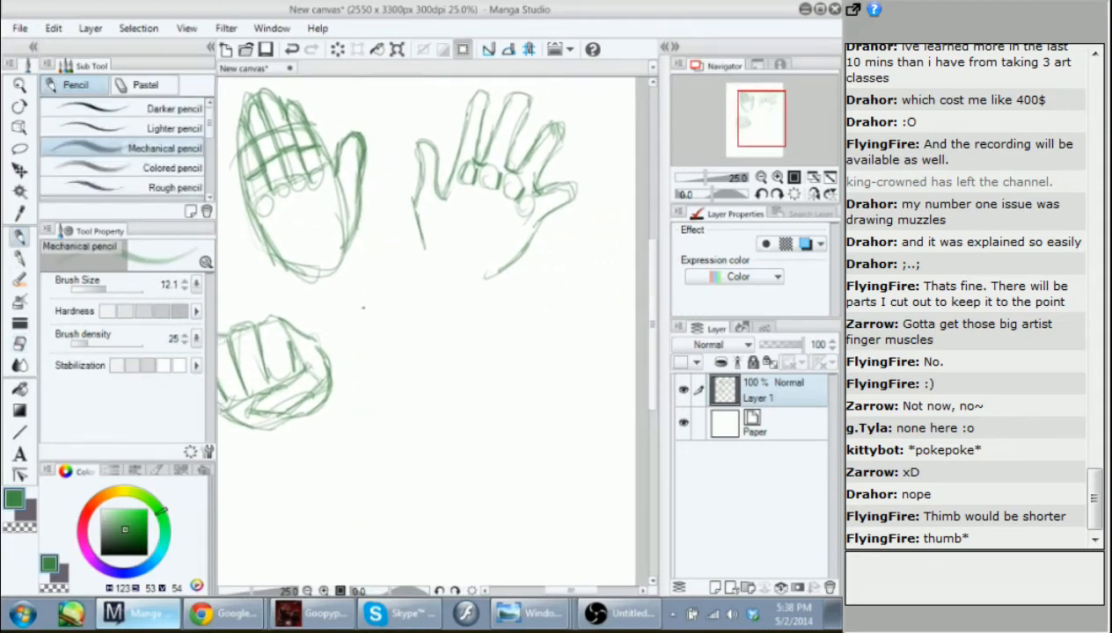
mouse_move(445, 381)
mouse_down()
mouse_move(392, 372)
mouse_move(467, 398)
mouse_move(364, 393)
mouse_move(442, 410)
mouse_move(389, 452)
mouse_move(486, 452)
mouse_up()
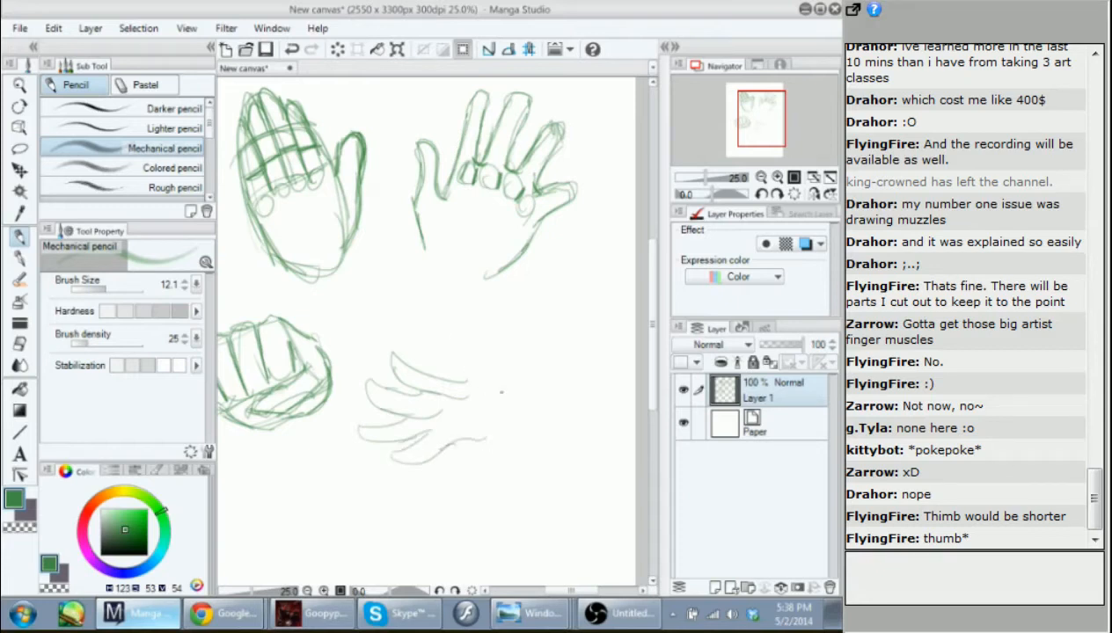
mouse_move(510, 384)
mouse_down()
mouse_move(473, 349)
mouse_move(480, 380)
mouse_move(464, 399)
mouse_up()
key(ctrl+z)
key(ctrl+z)
mouse_move(475, 396)
mouse_down()
mouse_move(445, 448)
mouse_move(523, 405)
mouse_up()
drag(459, 381, 521, 394)
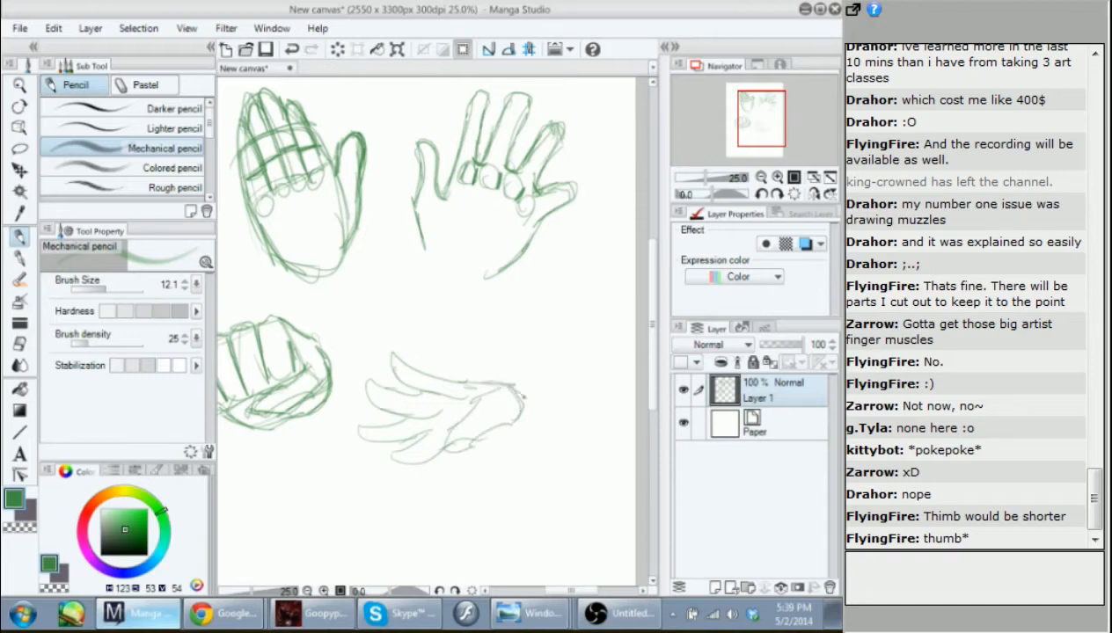
Extend the wrist lines from the side-view hand and darken the inner edge of its palm.
mouse_move(476, 438)
mouse_down()
mouse_move(512, 457)
mouse_move(519, 477)
mouse_up()
drag(524, 400, 562, 439)
mouse_move(489, 394)
mouse_down()
mouse_move(444, 446)
mouse_move(489, 424)
mouse_up()
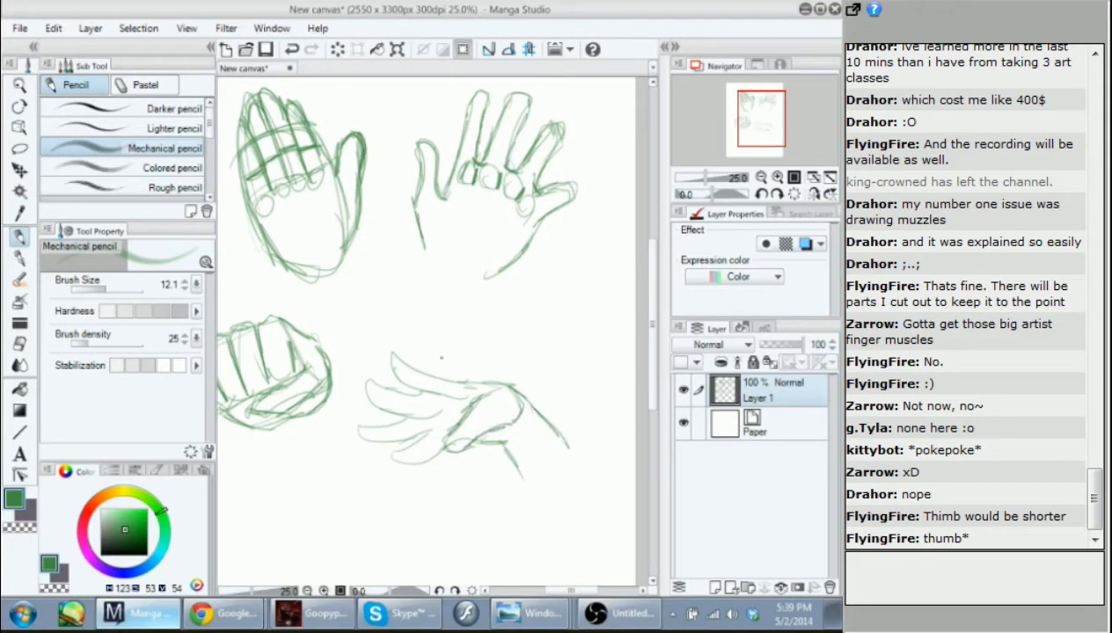
Trace over the side-view hand's four fingers with darker, thicker outlines.
drag(387, 352, 438, 397)
drag(382, 352, 490, 382)
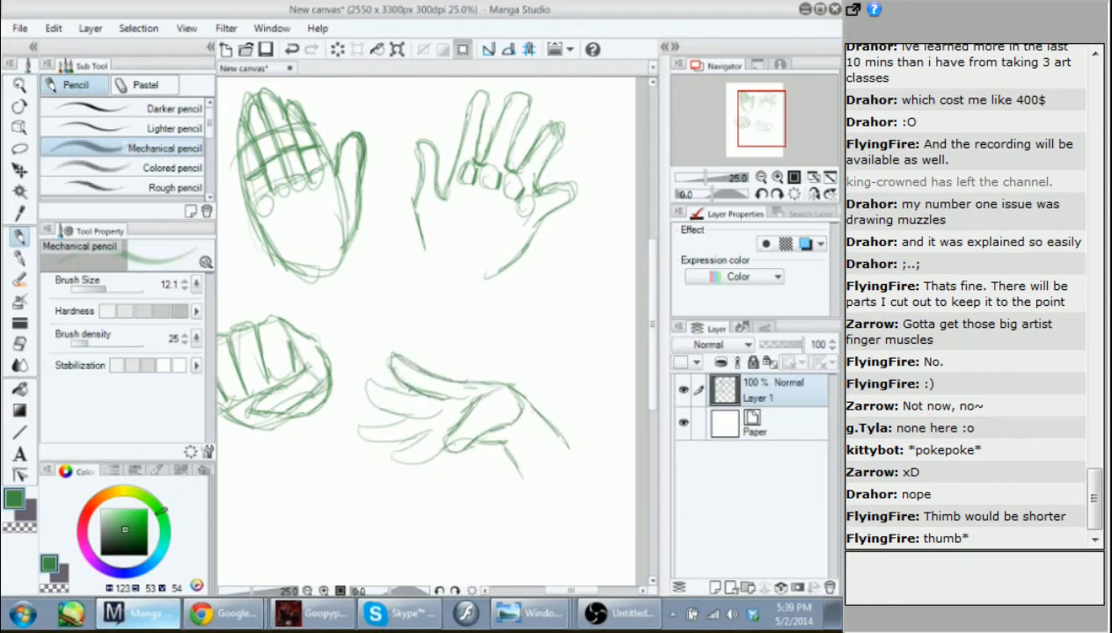
mouse_move(415, 393)
mouse_down()
mouse_move(369, 383)
mouse_move(357, 394)
mouse_move(415, 412)
mouse_up()
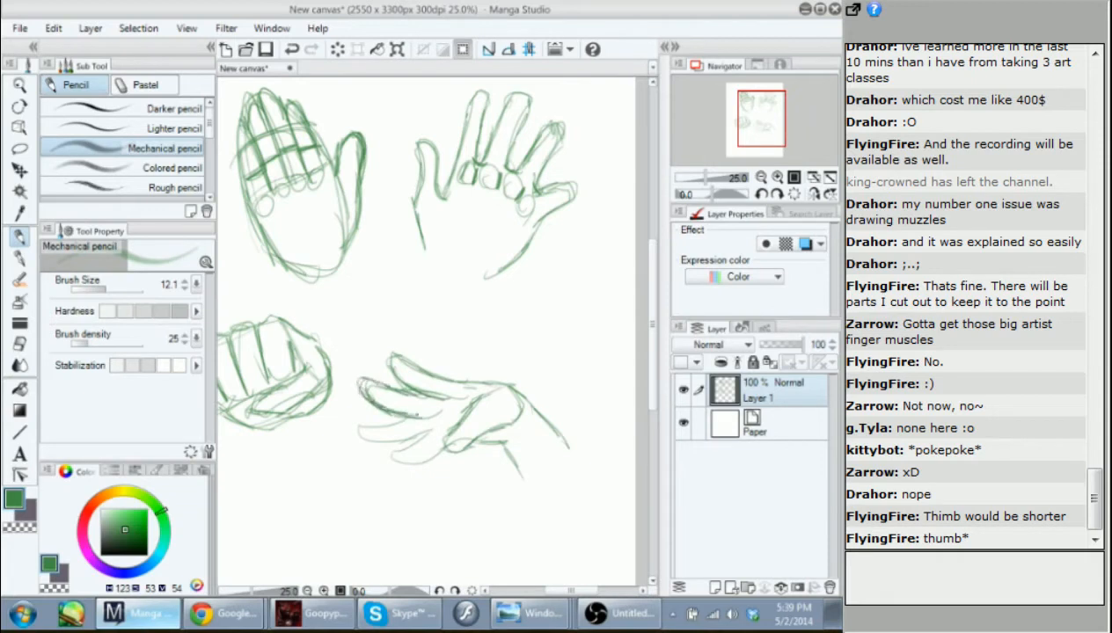
mouse_move(405, 417)
mouse_down()
mouse_move(366, 428)
mouse_move(401, 440)
mouse_move(425, 426)
mouse_move(390, 452)
mouse_move(443, 445)
mouse_up()
Sketch a relaxed hand with its fingers hanging down below the fist and enclose it in a large oval.
drag(356, 335, 405, 300)
drag(368, 375, 457, 312)
drag(370, 376, 355, 451)
drag(383, 397, 358, 451)
drag(354, 371, 346, 491)
mouse_move(358, 439)
mouse_down()
mouse_move(351, 450)
mouse_move(377, 450)
mouse_move(390, 431)
mouse_up()
mouse_move(391, 432)
mouse_down()
mouse_move(411, 462)
mouse_move(407, 423)
mouse_up()
drag(406, 423, 404, 366)
drag(459, 393, 398, 382)
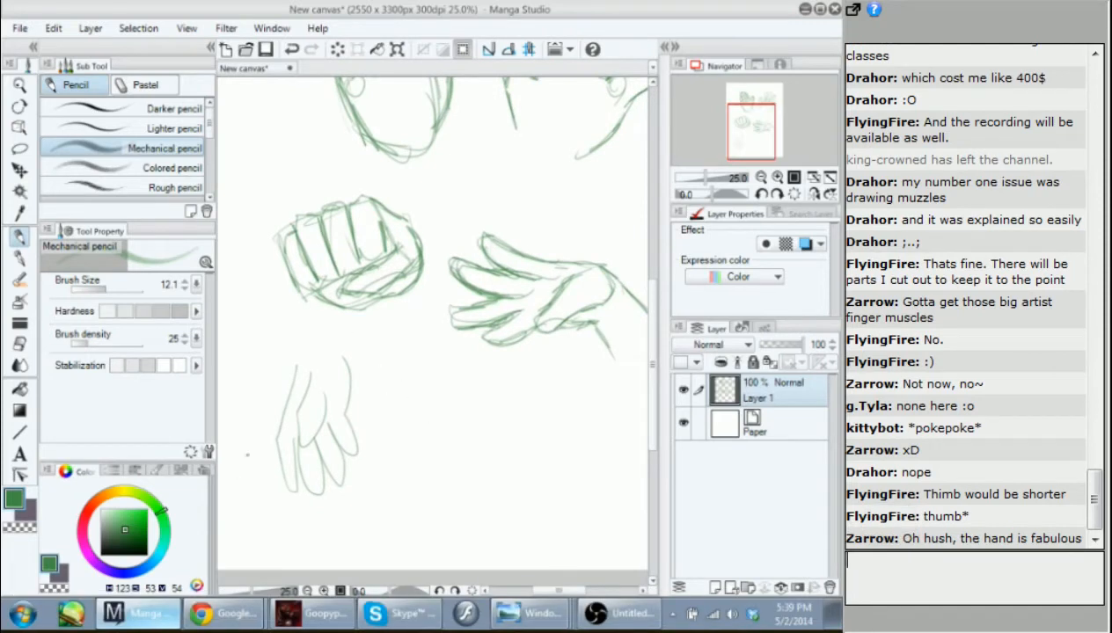
drag(280, 342, 262, 355)
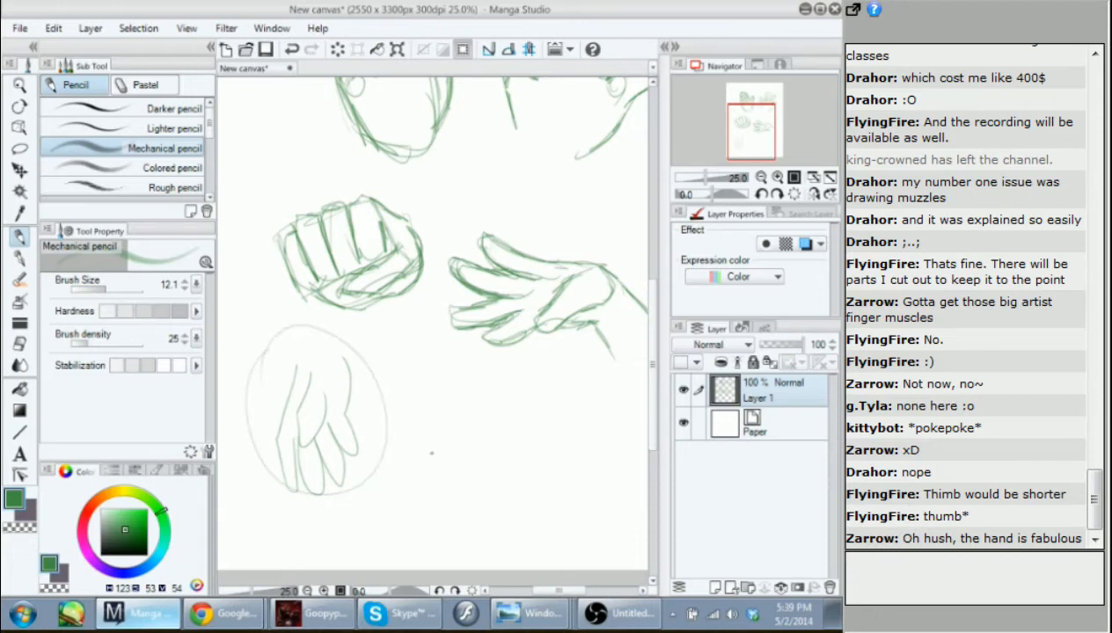
Reply "yes." in the stream chat.
text(yes)
drag(440, 410, 401, 408)
text(.)
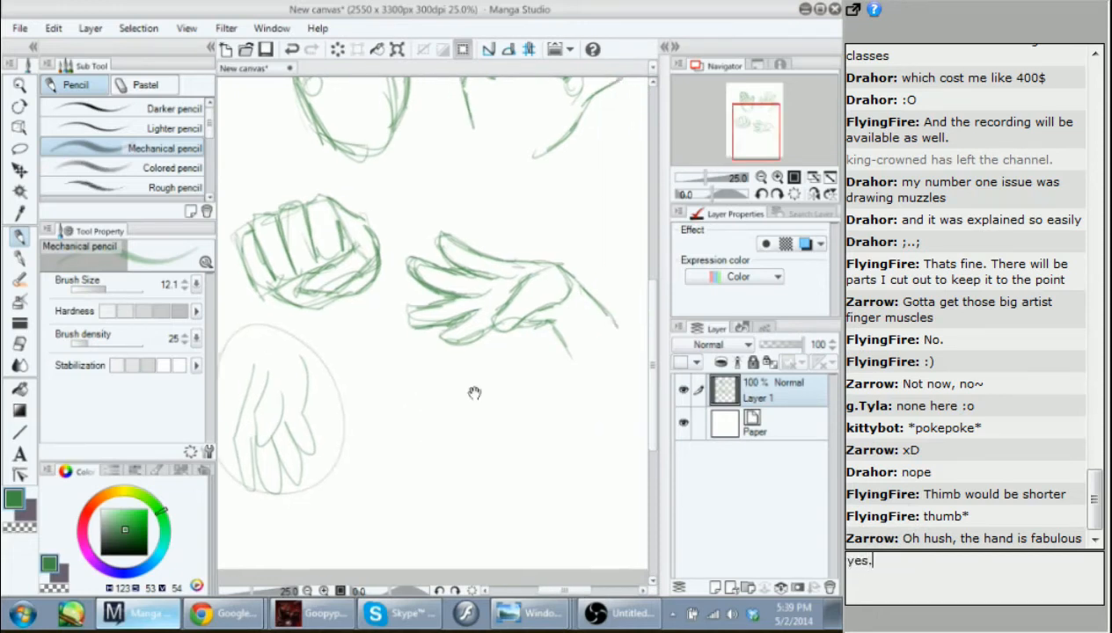
key(Return)
Fit the whole canvas in the view, check the stream chat in Chrome and return to the drawing.
drag(497, 377, 459, 423)
drag(434, 301, 476, 399)
key(ctrl+minus)
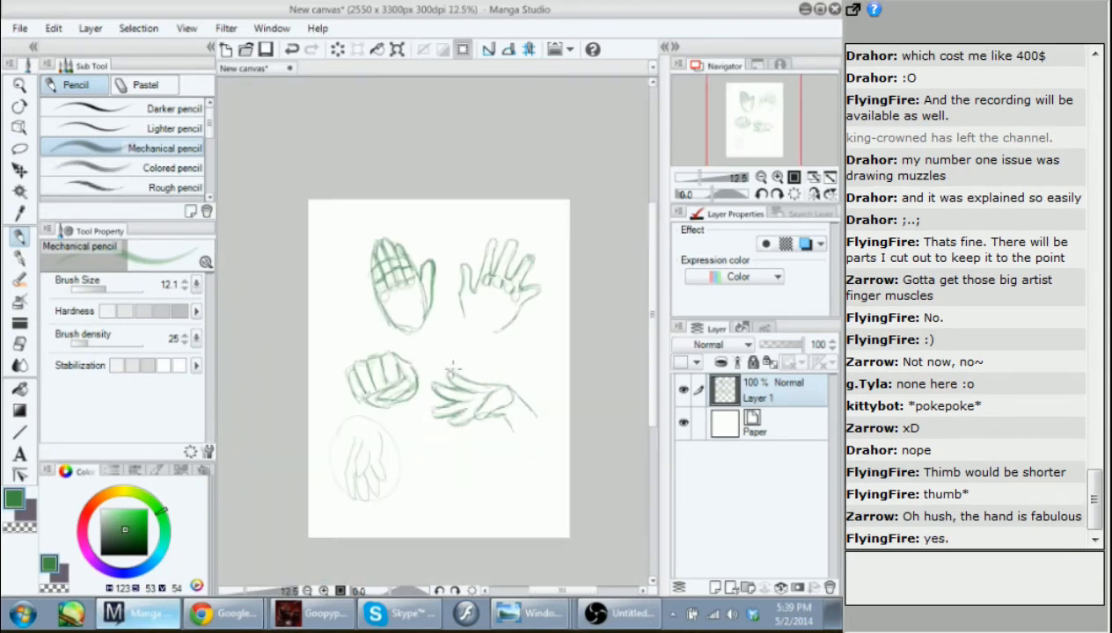
click(186, 28)
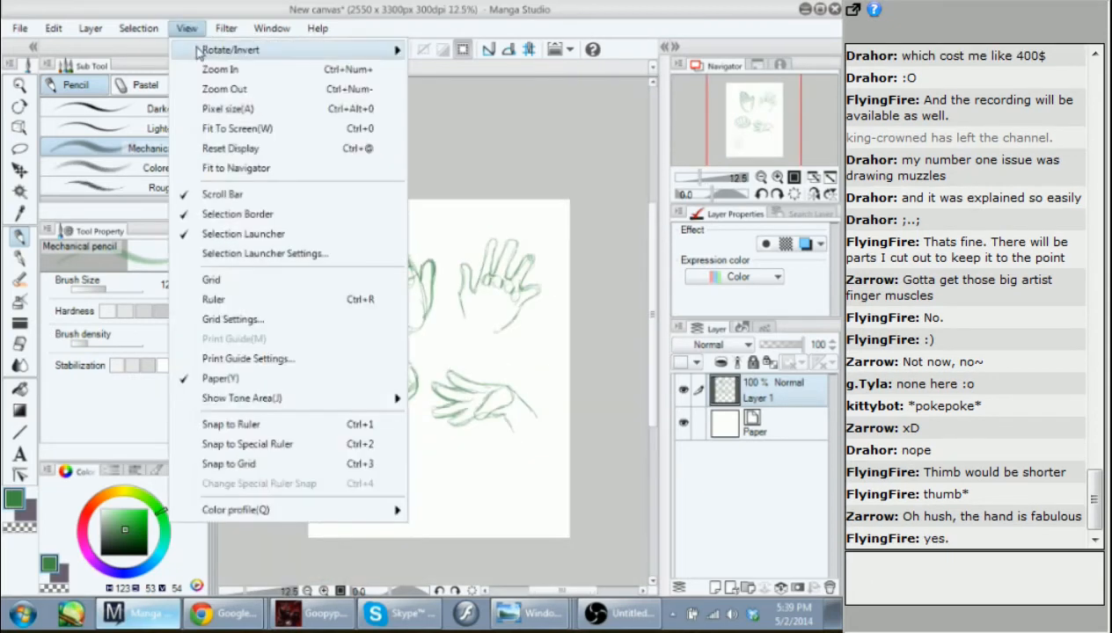
click(225, 129)
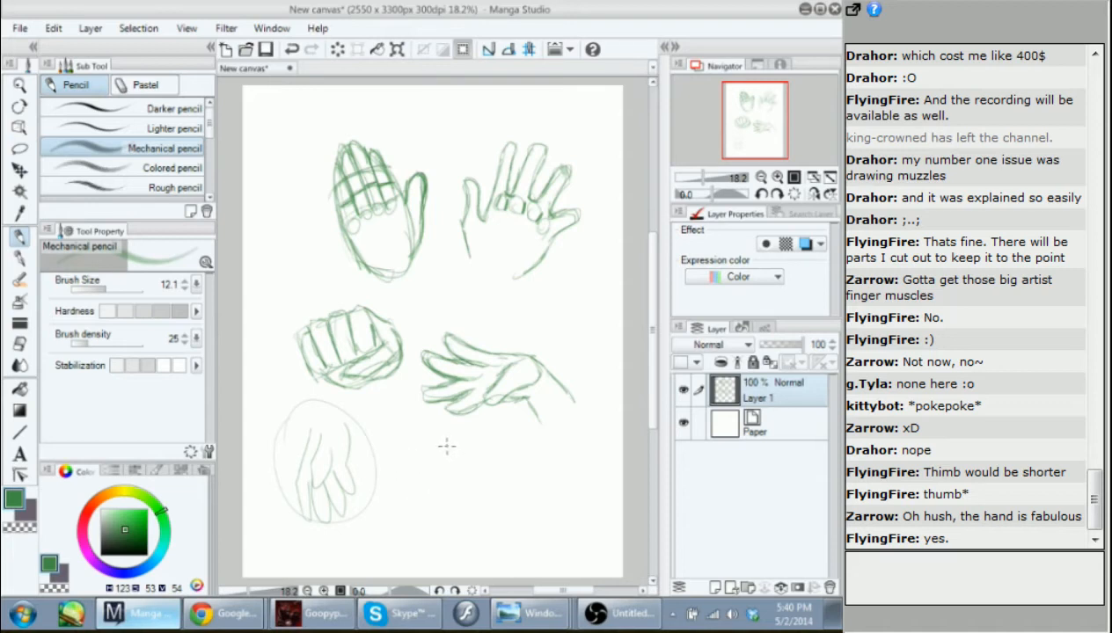
click(227, 613)
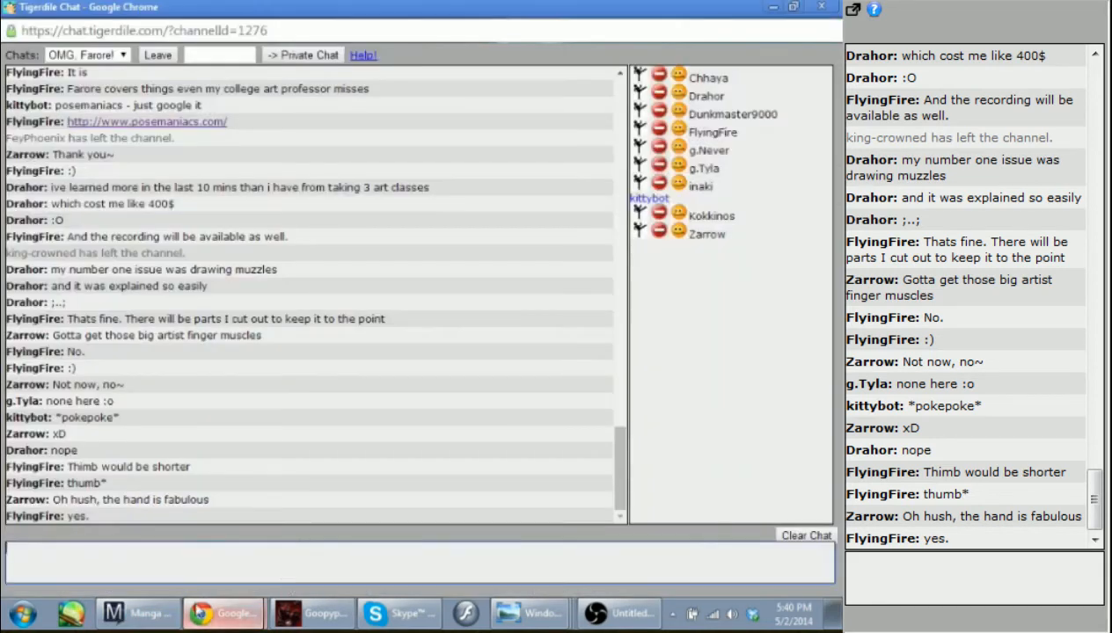
click(166, 616)
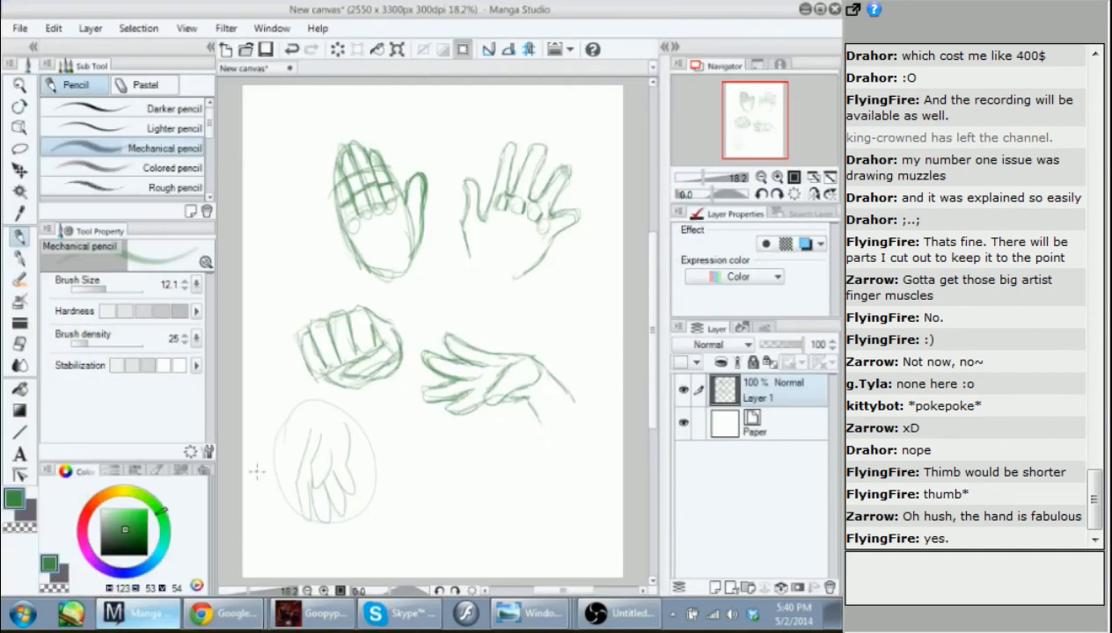
Sketch an open palm beside the circled hand, marking the palm's masses with two ovals beneath a curved band.
mouse_move(410, 399)
mouse_down()
mouse_move(407, 377)
mouse_move(418, 407)
mouse_up()
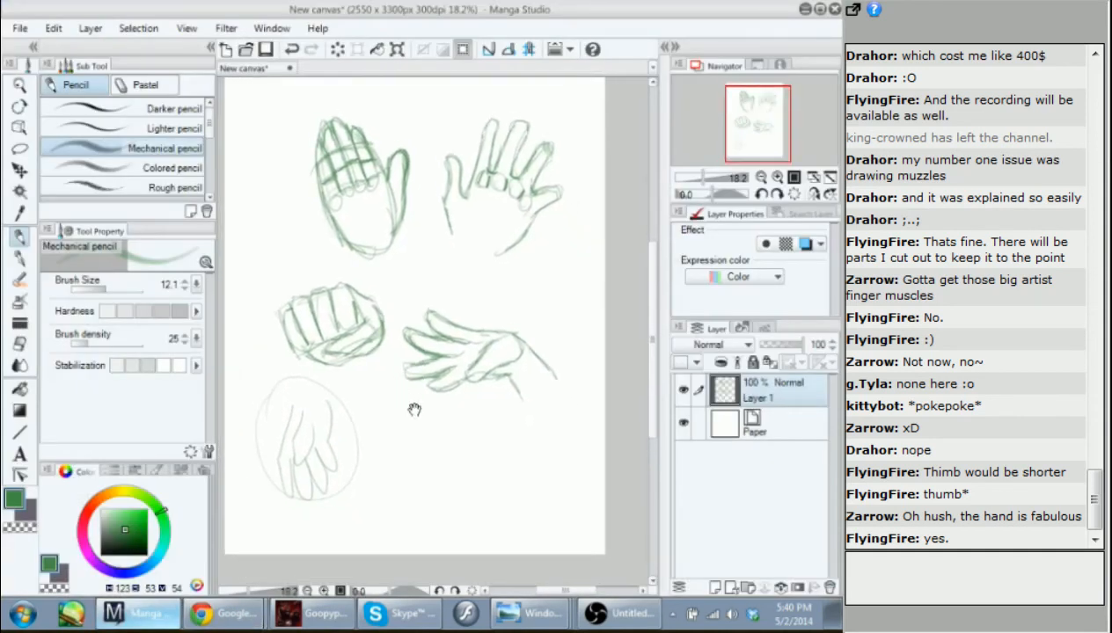
mouse_move(404, 489)
mouse_down()
mouse_move(379, 434)
mouse_move(406, 448)
mouse_move(411, 395)
mouse_move(427, 427)
mouse_move(438, 399)
mouse_move(453, 410)
mouse_move(442, 430)
mouse_move(464, 416)
mouse_move(473, 425)
mouse_move(464, 446)
mouse_move(479, 439)
mouse_move(482, 457)
mouse_move(463, 484)
mouse_move(405, 473)
mouse_move(344, 432)
mouse_move(400, 463)
mouse_move(398, 477)
mouse_move(375, 428)
mouse_move(388, 424)
mouse_move(402, 445)
mouse_move(391, 426)
mouse_move(374, 433)
mouse_move(384, 452)
mouse_move(376, 424)
mouse_move(429, 466)
mouse_move(407, 458)
mouse_move(427, 459)
mouse_move(406, 459)
mouse_move(417, 462)
mouse_move(422, 492)
mouse_move(444, 469)
mouse_move(448, 486)
mouse_move(428, 467)
mouse_move(455, 475)
mouse_move(430, 489)
mouse_move(441, 452)
mouse_move(413, 442)
mouse_move(441, 453)
mouse_move(429, 437)
mouse_move(411, 442)
mouse_move(459, 459)
mouse_up()
mouse_move(396, 435)
mouse_down()
mouse_move(415, 440)
mouse_move(418, 479)
mouse_move(446, 482)
mouse_move(425, 444)
mouse_up()
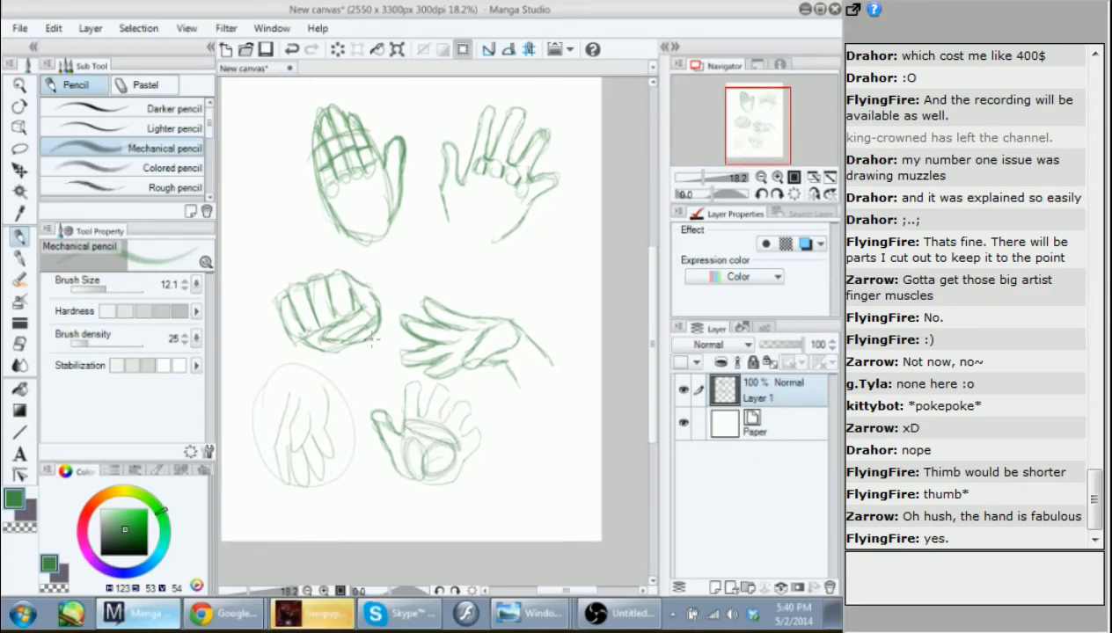
mouse_move(414, 457)
mouse_down()
mouse_move(394, 440)
mouse_move(406, 465)
mouse_move(439, 459)
mouse_move(435, 447)
mouse_move(440, 460)
mouse_move(401, 422)
mouse_move(438, 424)
mouse_move(458, 391)
mouse_up()
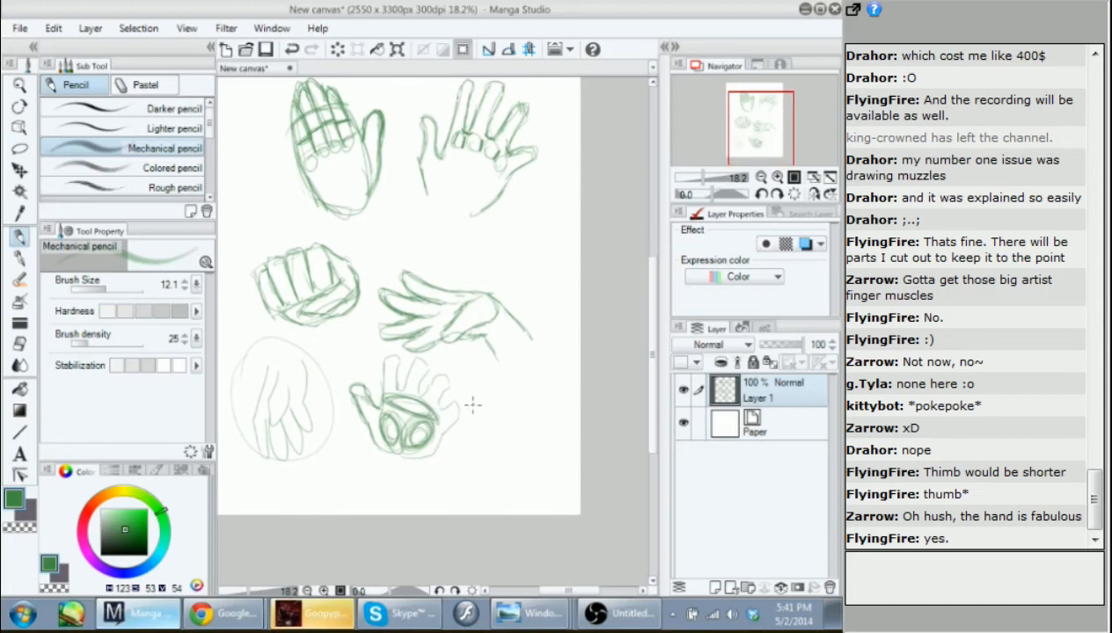
Sketch a paw-like hand beside the open palm, with palm, fingertip and wrist pads, and check the stream chat in Chrome.
mouse_move(504, 453)
mouse_down()
mouse_move(472, 398)
mouse_move(493, 412)
mouse_move(509, 361)
mouse_move(518, 365)
mouse_move(510, 394)
mouse_move(528, 371)
mouse_move(538, 374)
mouse_move(531, 392)
mouse_move(555, 379)
mouse_move(546, 402)
mouse_move(568, 404)
mouse_move(526, 452)
mouse_up()
mouse_move(531, 412)
mouse_down()
mouse_move(524, 450)
mouse_move(504, 444)
mouse_move(514, 411)
mouse_move(499, 435)
mouse_move(536, 449)
mouse_move(517, 409)
mouse_move(502, 446)
mouse_move(531, 444)
mouse_move(526, 415)
mouse_up()
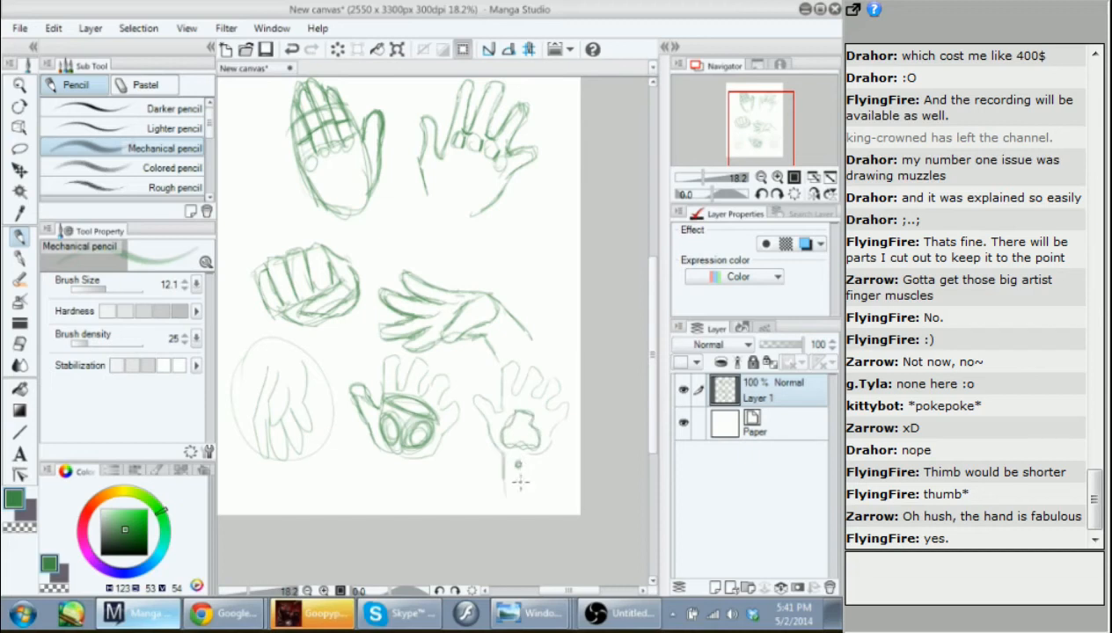
drag(539, 454, 545, 482)
mouse_move(482, 399)
mouse_down()
mouse_move(528, 371)
mouse_move(554, 376)
mouse_move(554, 409)
mouse_move(536, 382)
mouse_up()
drag(379, 317, 443, 304)
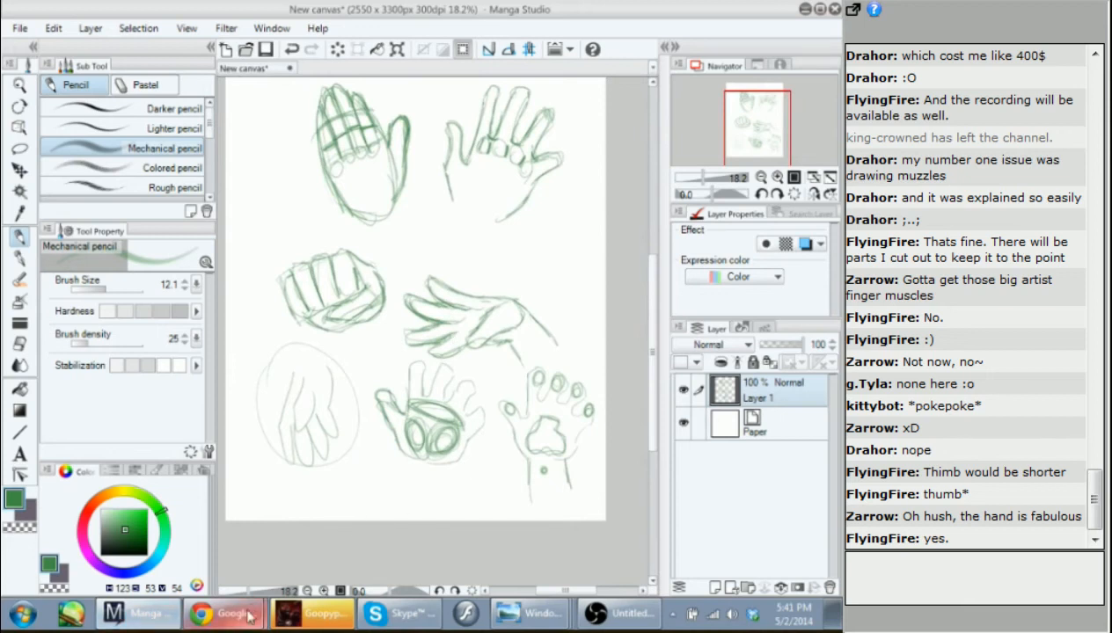
click(272, 575)
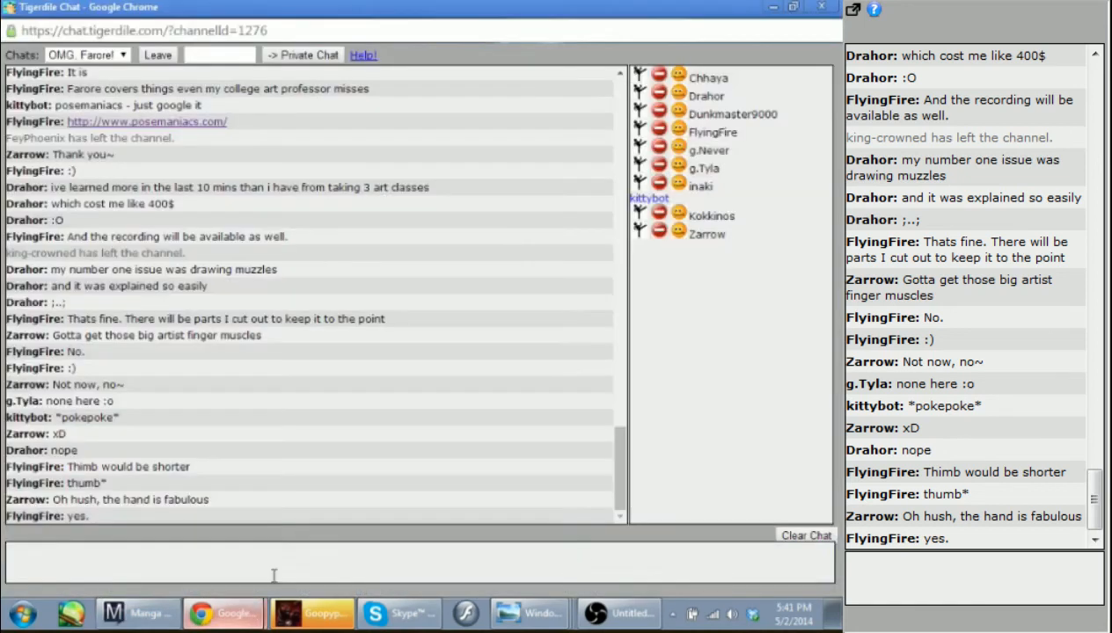
click(132, 613)
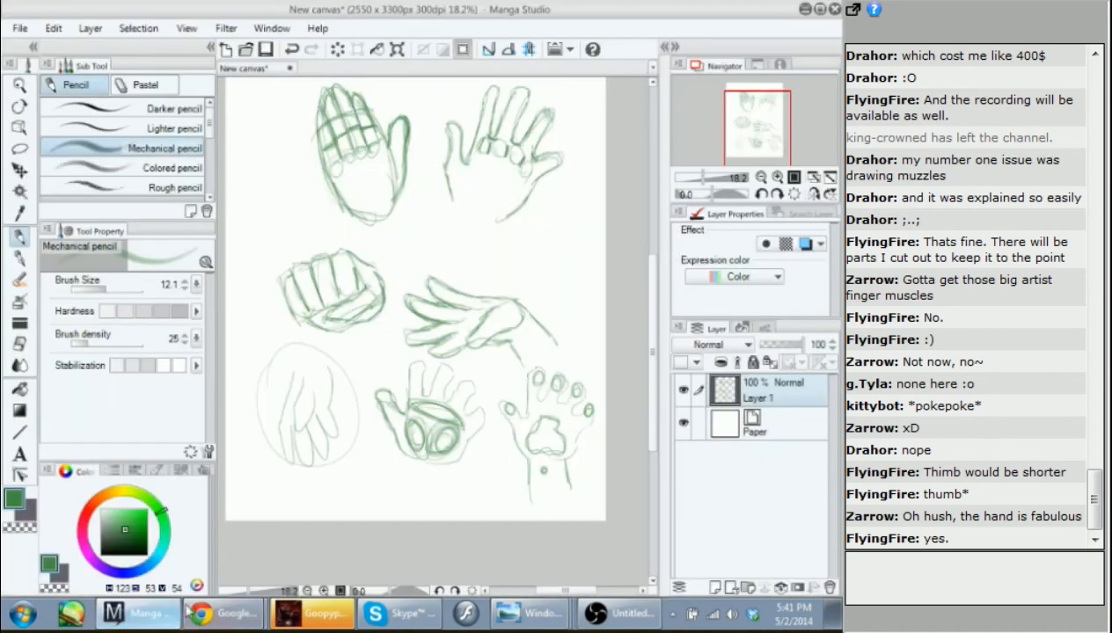
Add pointed claws to the tips of the three long fingers on the spread hand beside the first hand.
drag(371, 398, 357, 483)
scroll(475, 172, up, 2)
scroll(448, 187, up, 1)
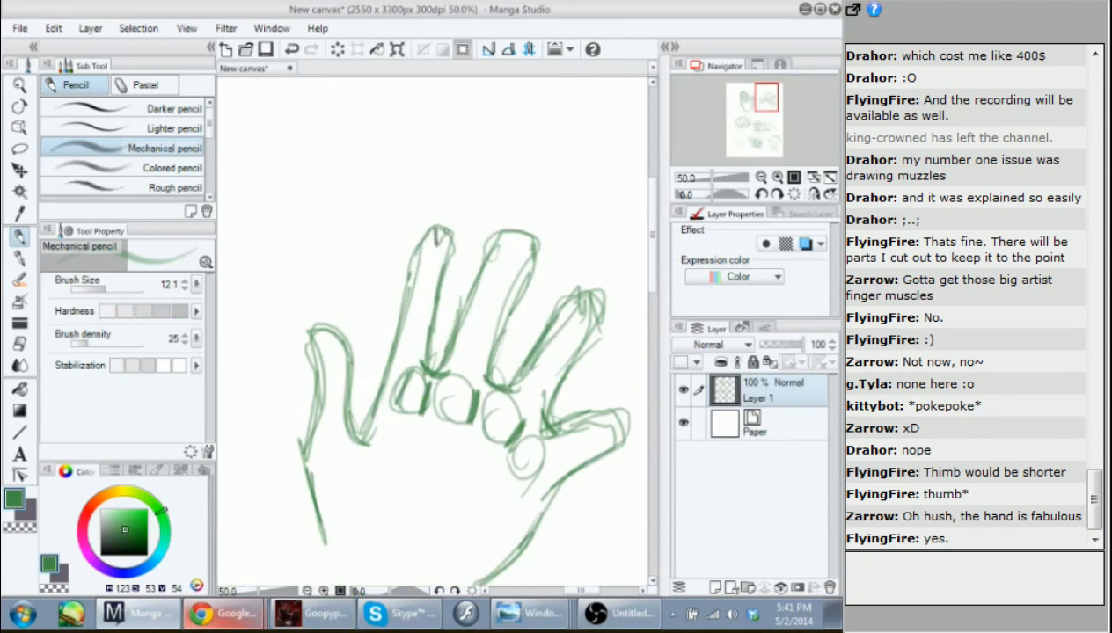
drag(437, 230, 446, 196)
mouse_move(507, 226)
mouse_down()
mouse_move(520, 290)
mouse_move(455, 252)
mouse_move(481, 232)
mouse_move(468, 233)
mouse_move(458, 257)
mouse_move(476, 227)
mouse_move(442, 285)
mouse_up()
mouse_move(506, 309)
mouse_down()
mouse_move(539, 273)
mouse_move(526, 311)
mouse_move(533, 278)
mouse_move(525, 312)
mouse_move(509, 296)
mouse_move(525, 320)
mouse_move(512, 299)
mouse_move(522, 332)
mouse_move(488, 379)
mouse_up()
mouse_move(488, 304)
mouse_down()
mouse_move(458, 355)
mouse_move(454, 305)
mouse_up()
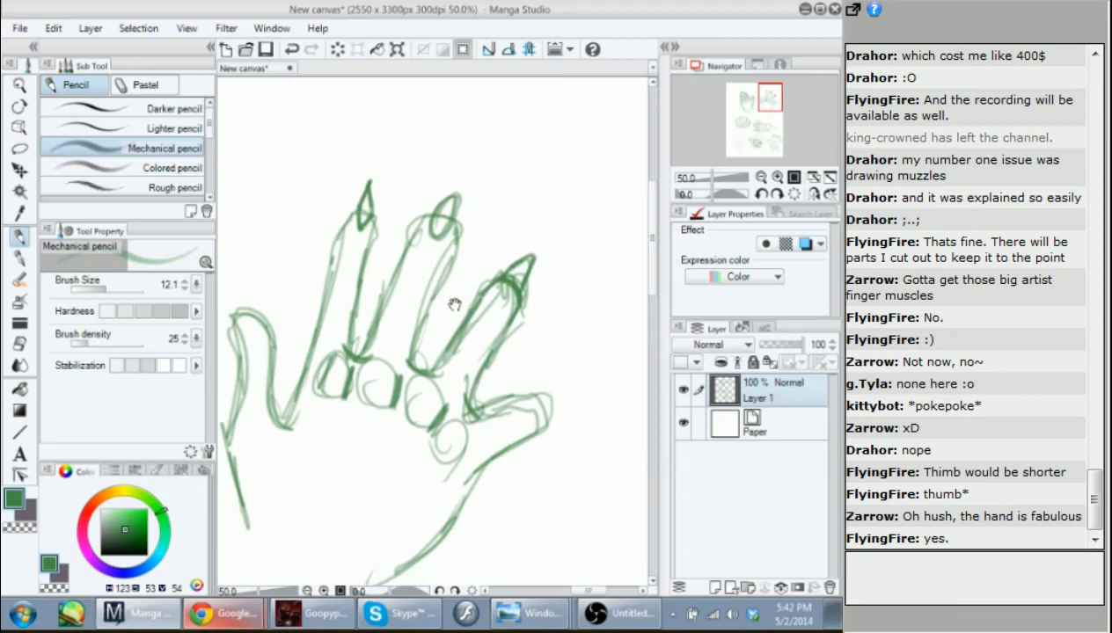
Draw hooked claws on the four fingertips of the side-view hand, making the second finger's claw largest.
scroll(481, 305, down, 3)
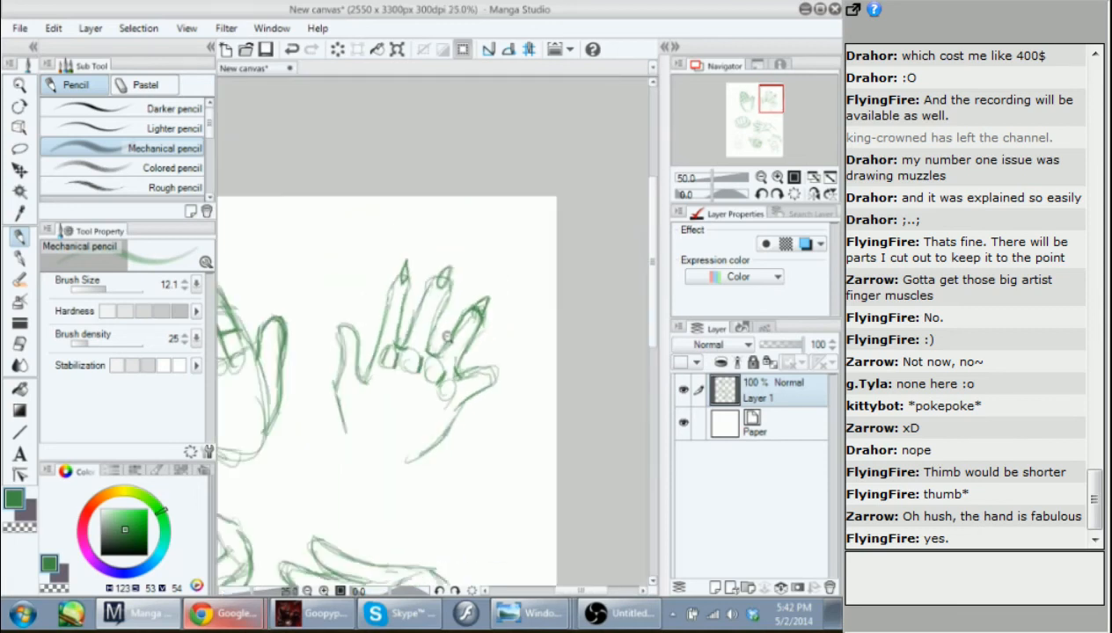
drag(464, 319, 518, 302)
mouse_move(428, 508)
mouse_down()
mouse_move(409, 335)
mouse_move(384, 356)
mouse_move(399, 320)
mouse_move(385, 358)
mouse_up()
scroll(409, 334, up, 2)
drag(352, 406, 373, 369)
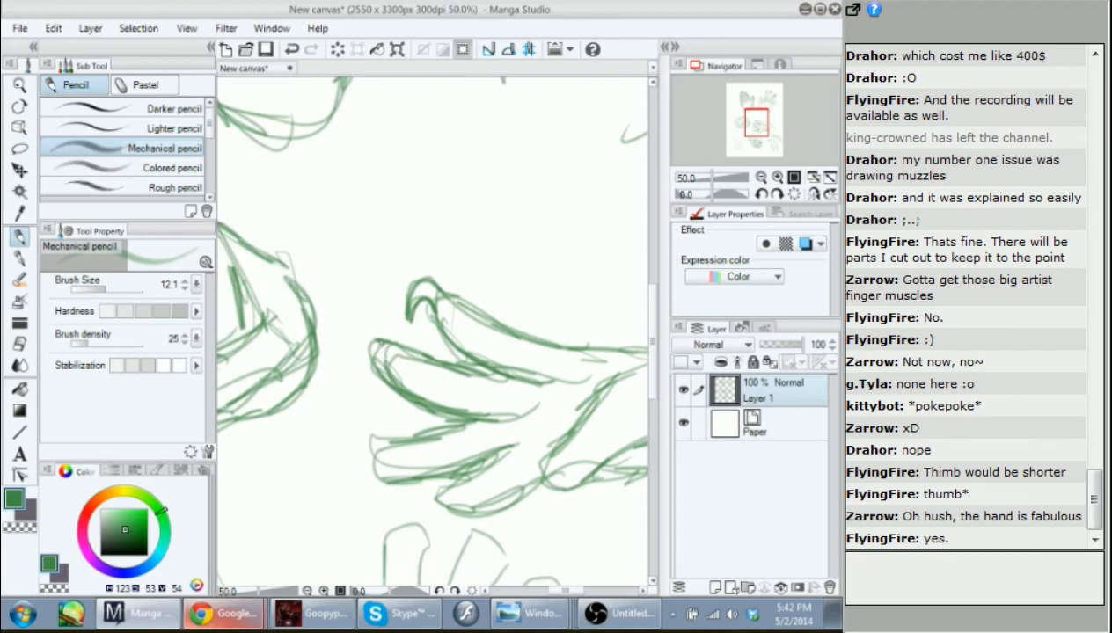
key(ctrl+z)
mouse_move(384, 338)
mouse_down()
mouse_move(367, 314)
mouse_move(347, 392)
mouse_move(338, 339)
mouse_move(370, 313)
mouse_move(378, 341)
mouse_move(358, 416)
mouse_move(373, 420)
mouse_move(352, 406)
mouse_move(361, 425)
mouse_move(379, 401)
mouse_up()
mouse_move(433, 445)
mouse_down()
mouse_move(411, 397)
mouse_move(392, 415)
mouse_move(405, 419)
mouse_move(404, 394)
mouse_up()
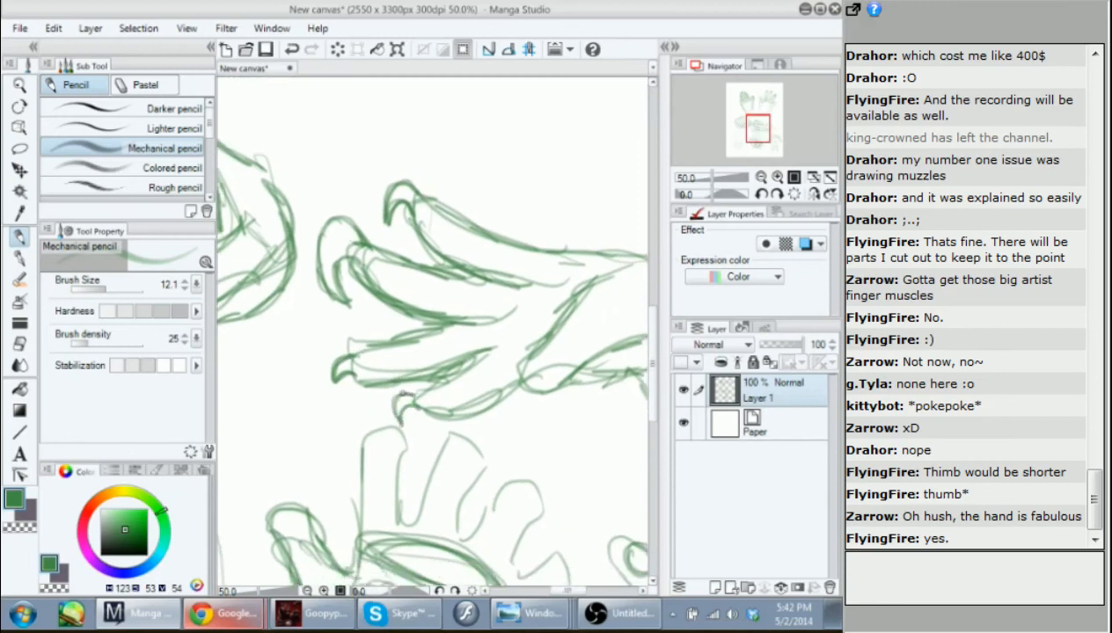
Handwrite the label "eagle" above the side-view hand's largest claw.
scroll(384, 344, down, 1)
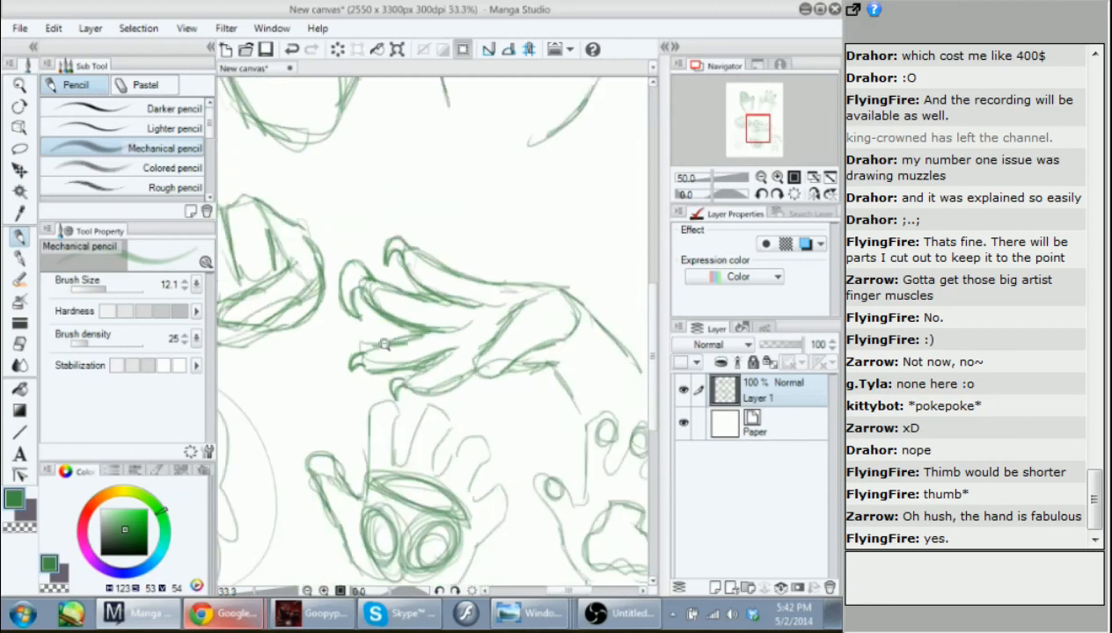
drag(345, 215, 351, 236)
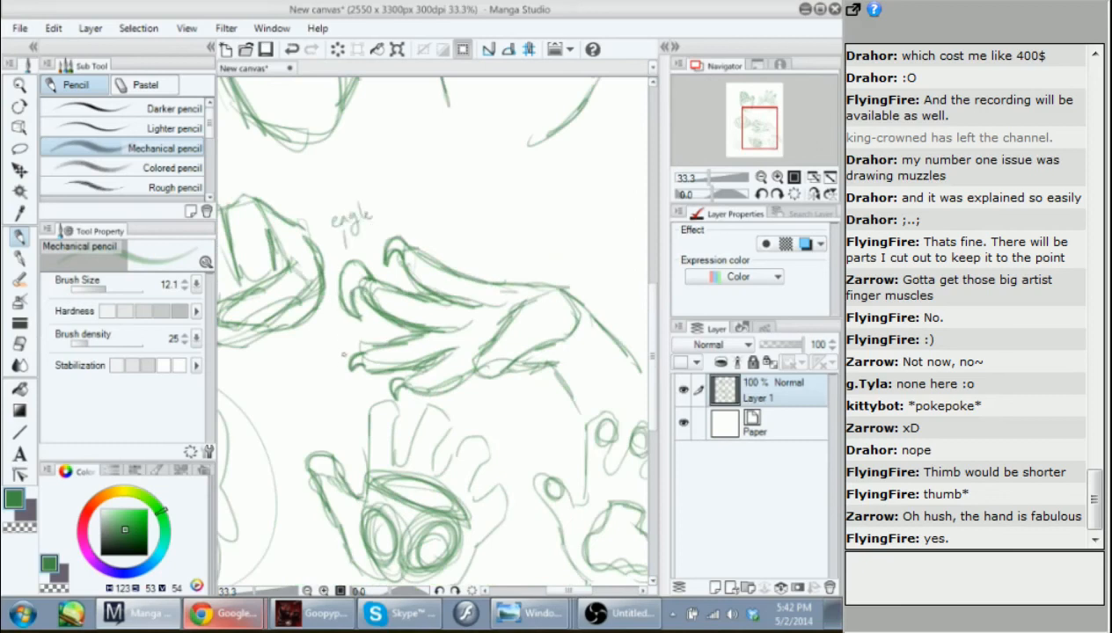
Handwrite the labels "dog" and "cat" with leader lines beside the side-view hand's lower two claws, and check the stream chat.
drag(319, 358, 329, 362)
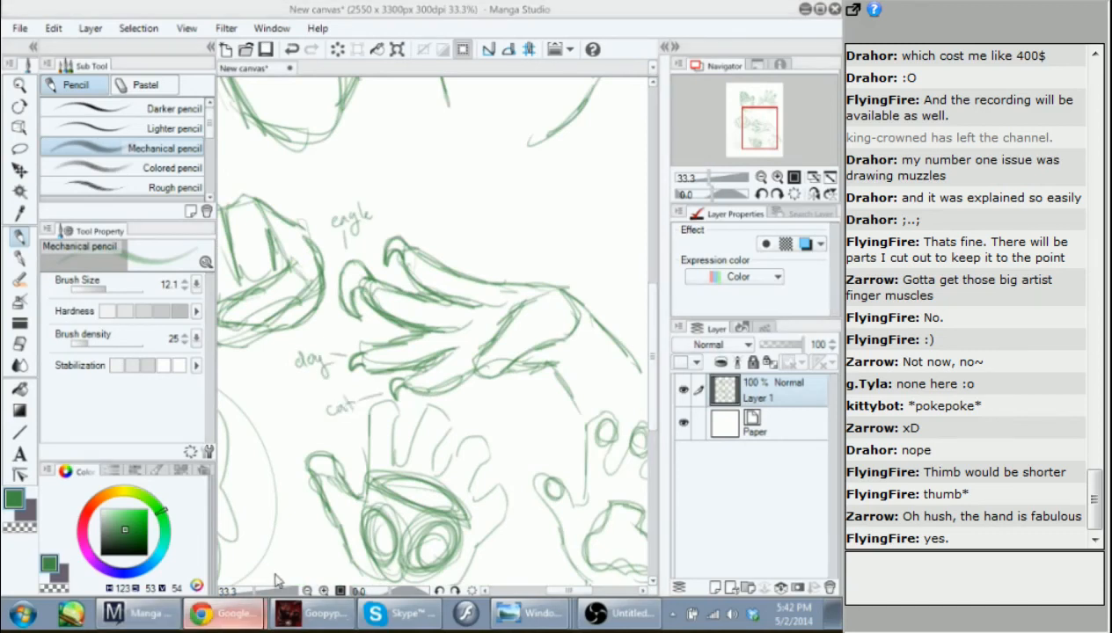
click(277, 580)
click(160, 618)
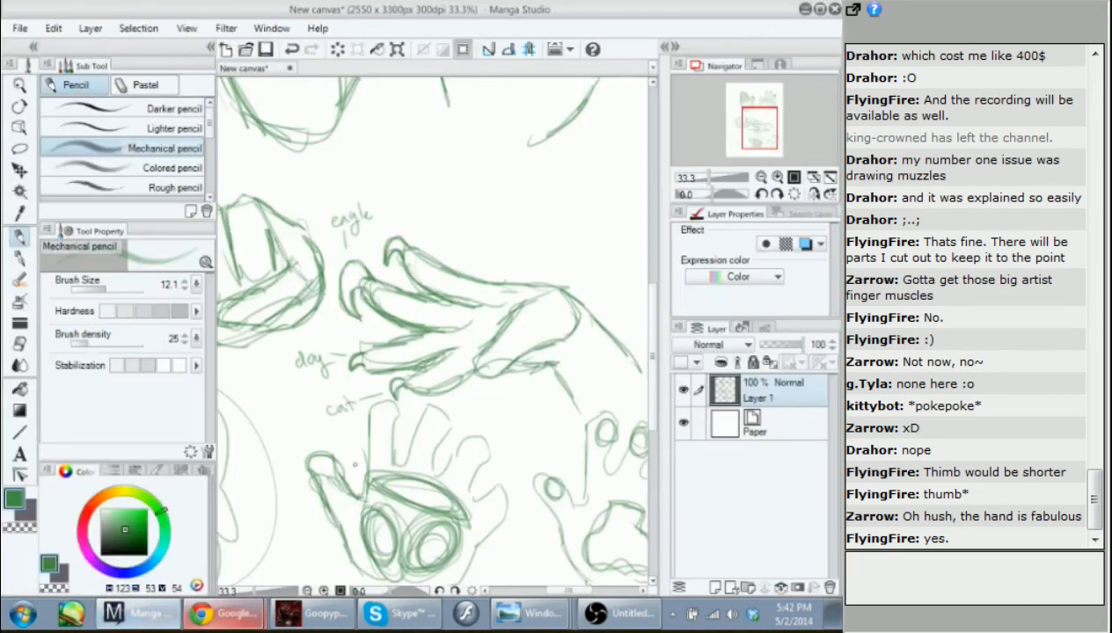
Draw long bone lines from the knuckle circles down to the wrist on the first hand at the page's upper left.
drag(349, 449, 404, 414)
mouse_move(316, 371)
mouse_down()
mouse_move(354, 439)
mouse_move(340, 467)
mouse_up()
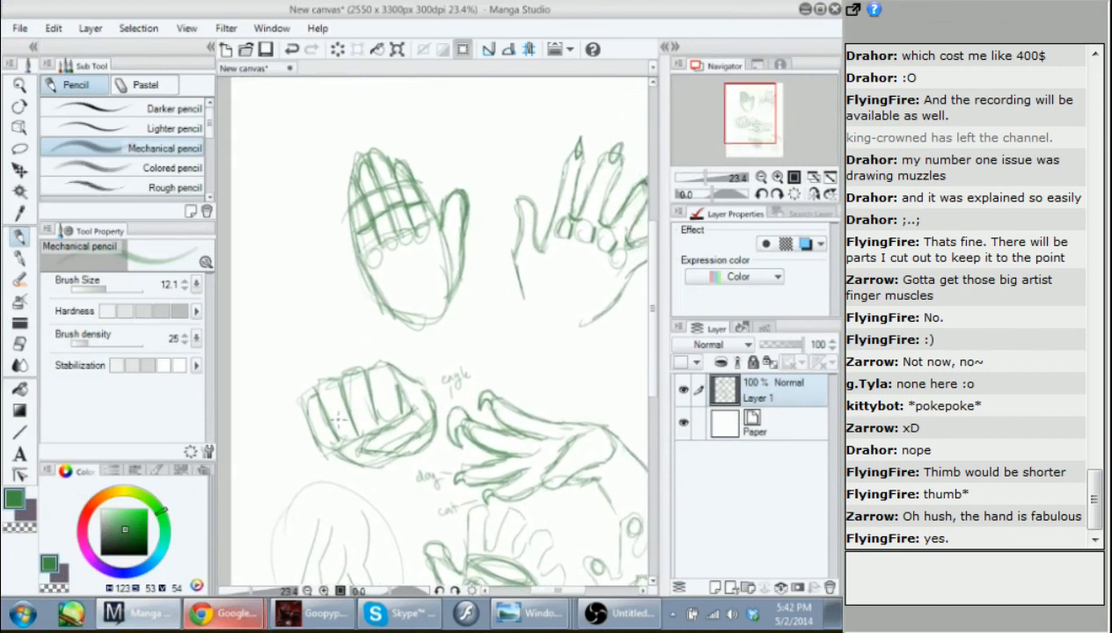
drag(372, 261, 413, 316)
mouse_move(380, 242)
mouse_down()
mouse_move(426, 312)
mouse_move(422, 285)
mouse_move(427, 311)
mouse_move(415, 249)
mouse_move(426, 301)
mouse_up()
mouse_move(410, 230)
mouse_down()
mouse_move(428, 277)
mouse_move(436, 252)
mouse_move(442, 273)
mouse_move(447, 307)
mouse_move(428, 281)
mouse_move(446, 310)
mouse_move(411, 235)
mouse_move(424, 320)
mouse_up()
drag(387, 249, 414, 328)
Add light bone lines running from the knuckles down through the palm of the spread clawed hand.
mouse_move(450, 373)
mouse_down()
mouse_move(406, 385)
mouse_move(408, 358)
mouse_up()
drag(527, 232, 504, 289)
drag(481, 353, 441, 302)
mouse_move(469, 385)
mouse_down()
mouse_move(474, 320)
mouse_move(477, 361)
mouse_up()
drag(445, 248, 478, 336)
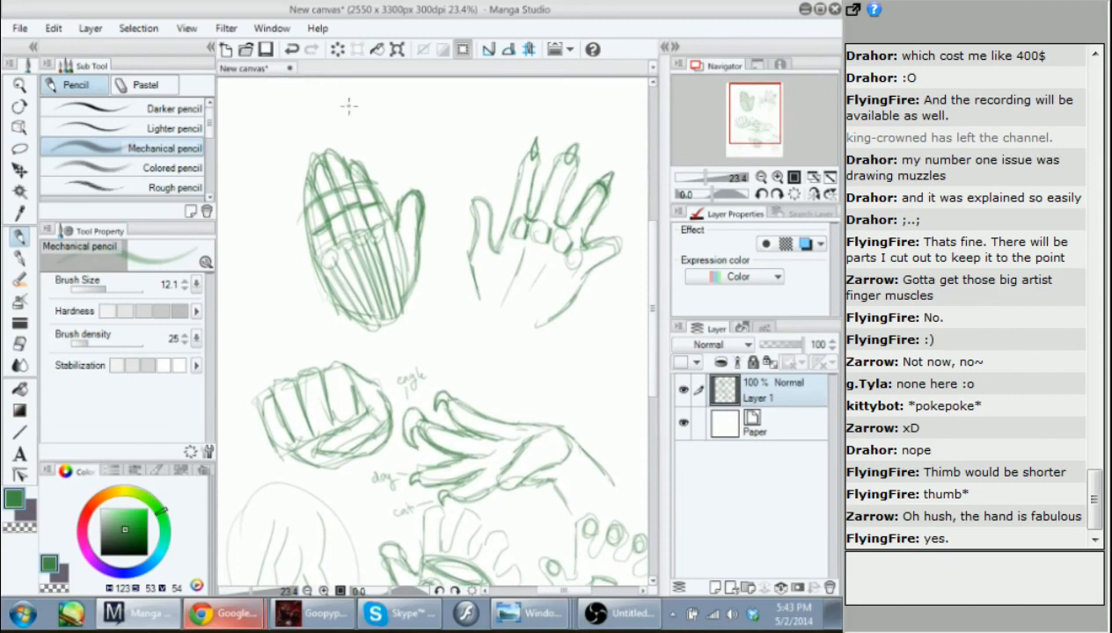
Fit the whole page in view to review the hand sketches, and check the stream chat in Chrome.
click(226, 28)
mouse_move(187, 28)
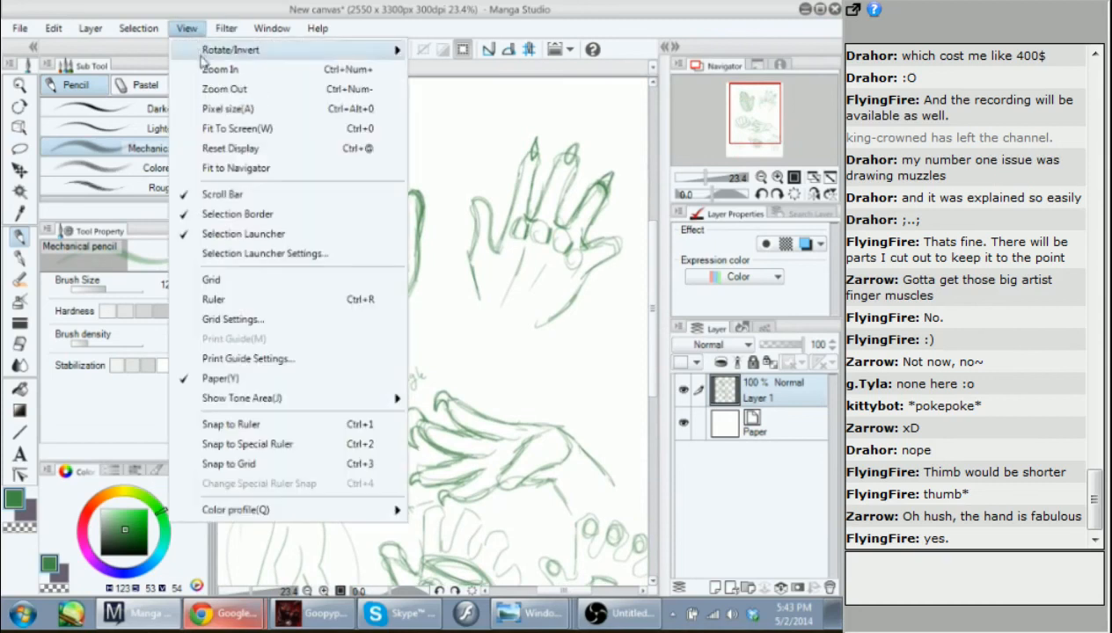
click(247, 130)
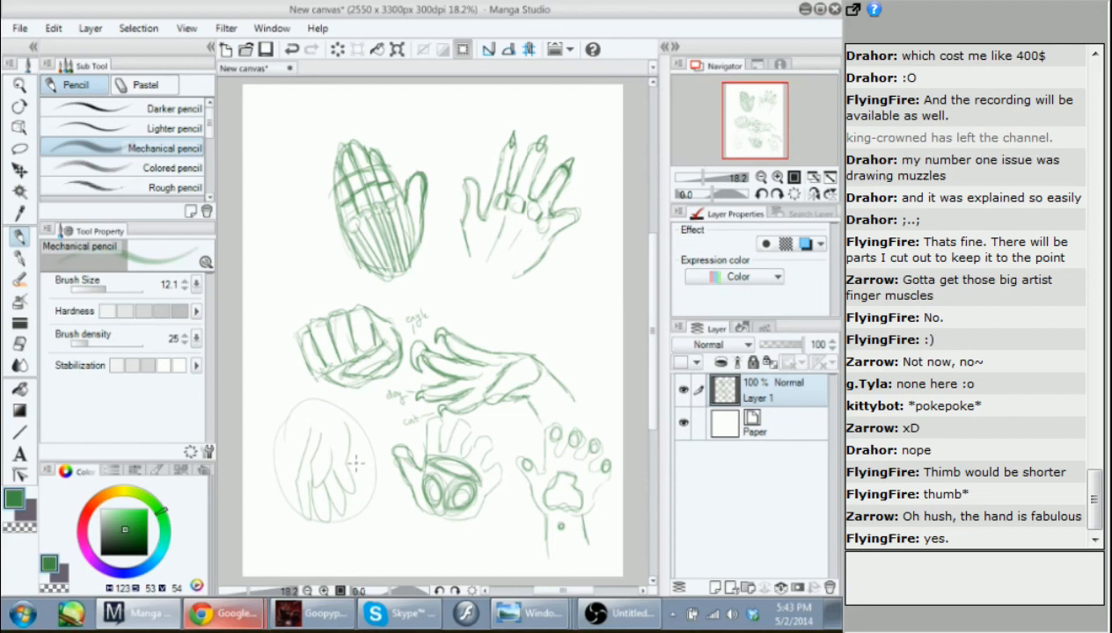
click(244, 604)
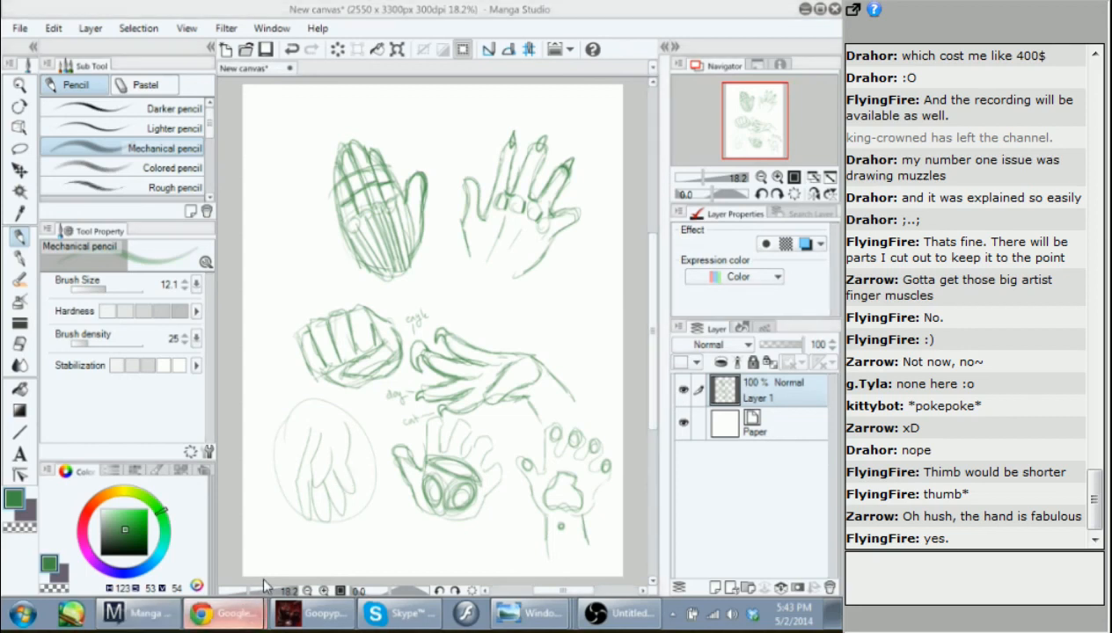
click(145, 613)
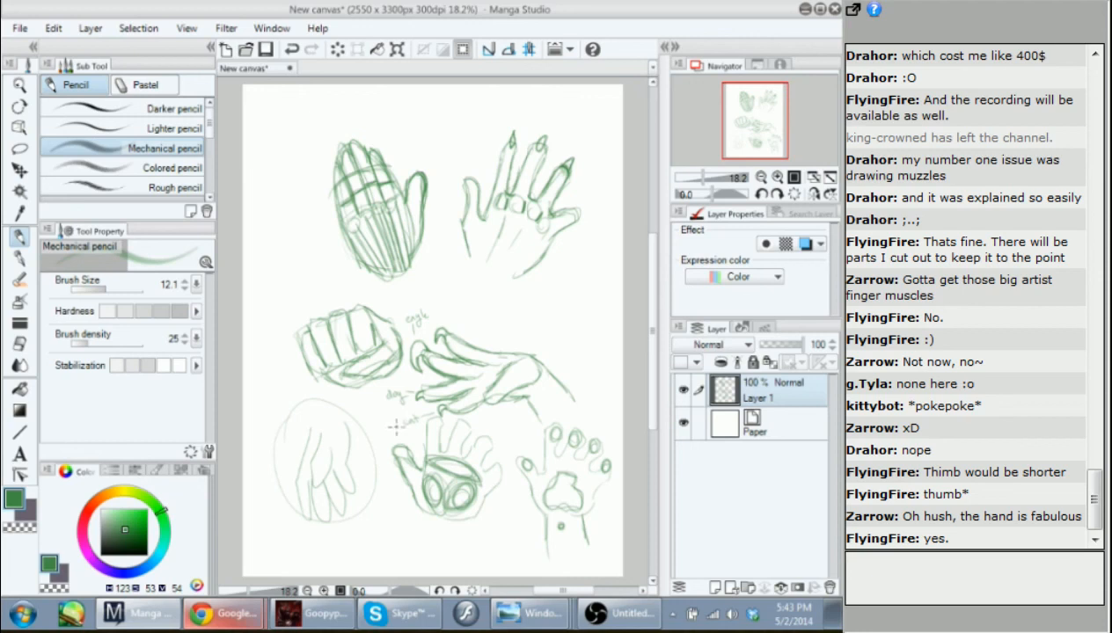
Return to the stream chat and post the message "What about wrists?".
key(alt+Tab)
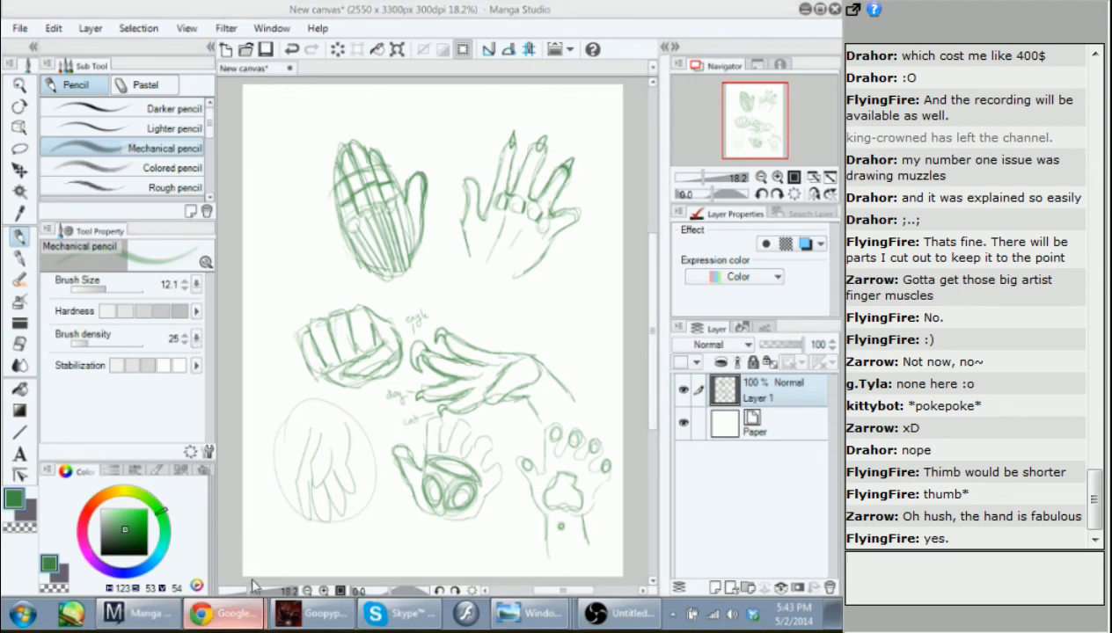
text(What about w)
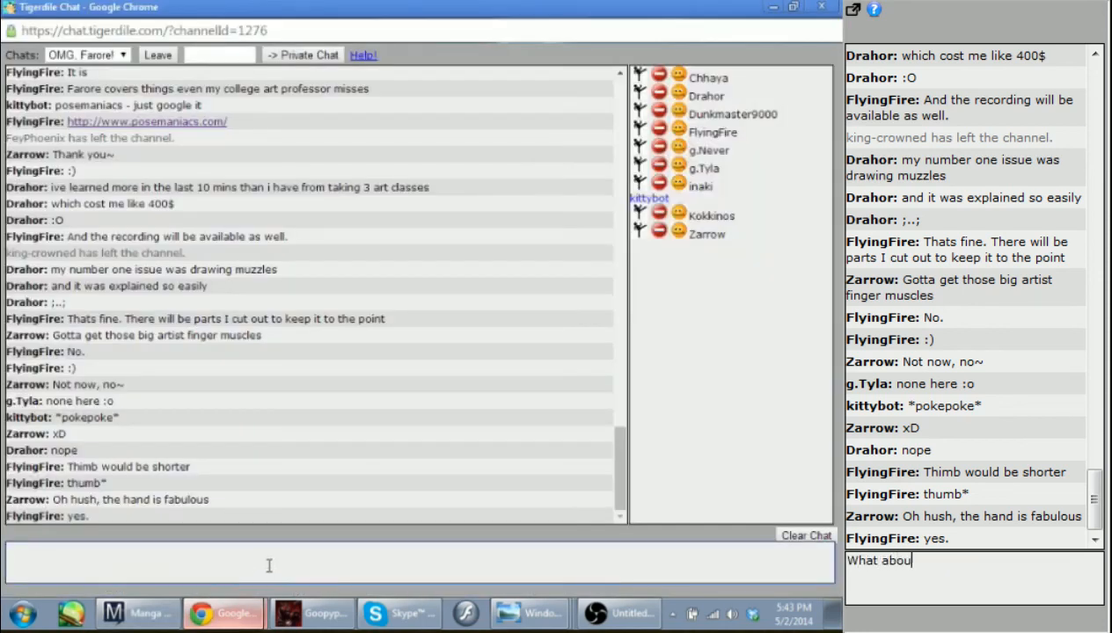
text(rists?)
key(Return)
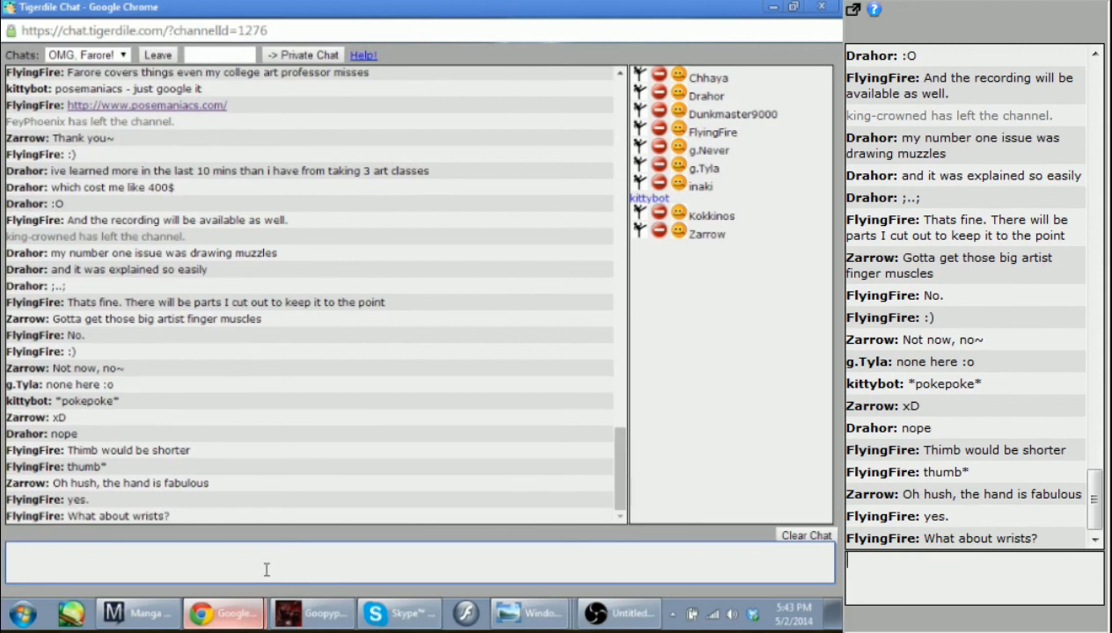
Switch back to Manga Studio and sketch a small raised hand with its wrist and forearm left of the first hand.
click(136, 613)
drag(476, 365, 451, 333)
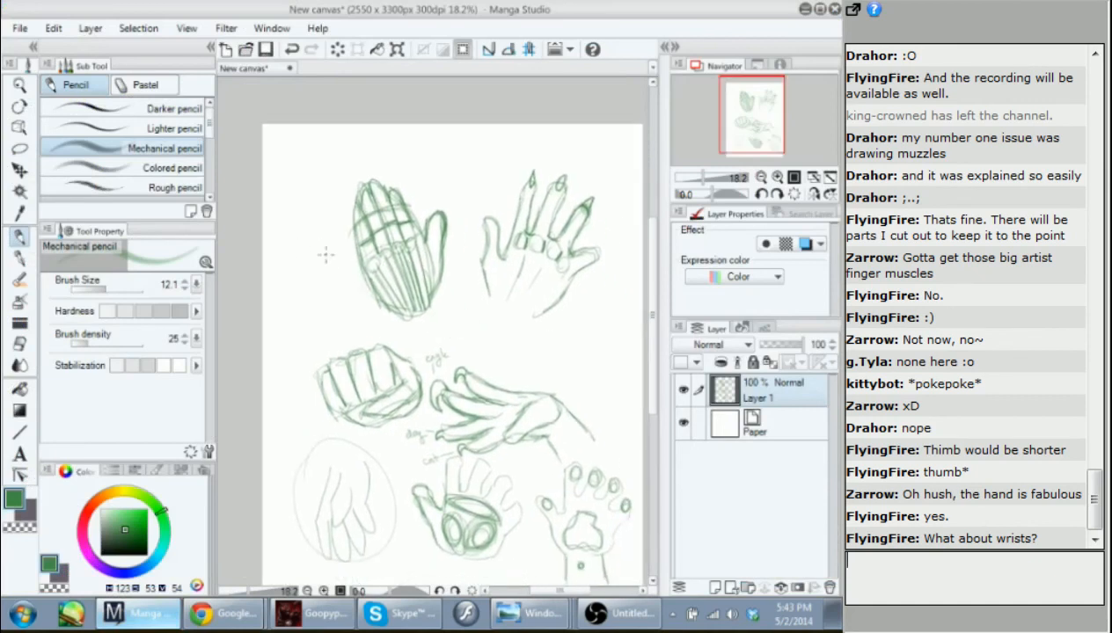
mouse_move(281, 202)
mouse_down()
mouse_move(281, 175)
mouse_move(293, 186)
mouse_move(295, 152)
mouse_move(304, 180)
mouse_move(315, 154)
mouse_move(329, 161)
mouse_move(328, 191)
mouse_move(315, 203)
mouse_move(295, 198)
mouse_move(295, 257)
mouse_up()
drag(321, 189, 328, 251)
drag(294, 209, 296, 235)
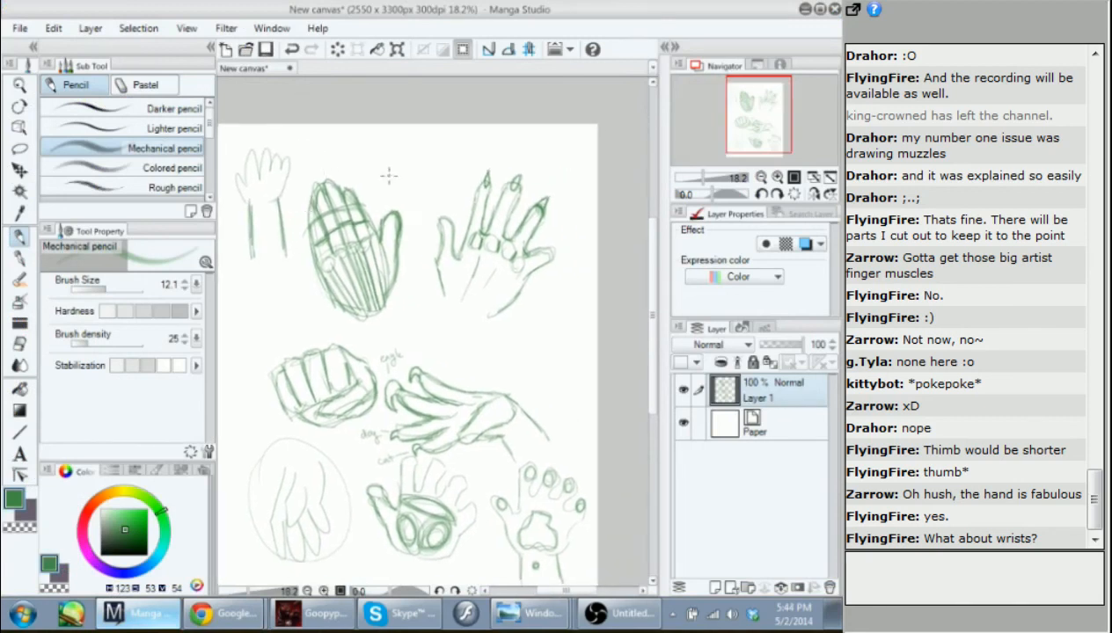